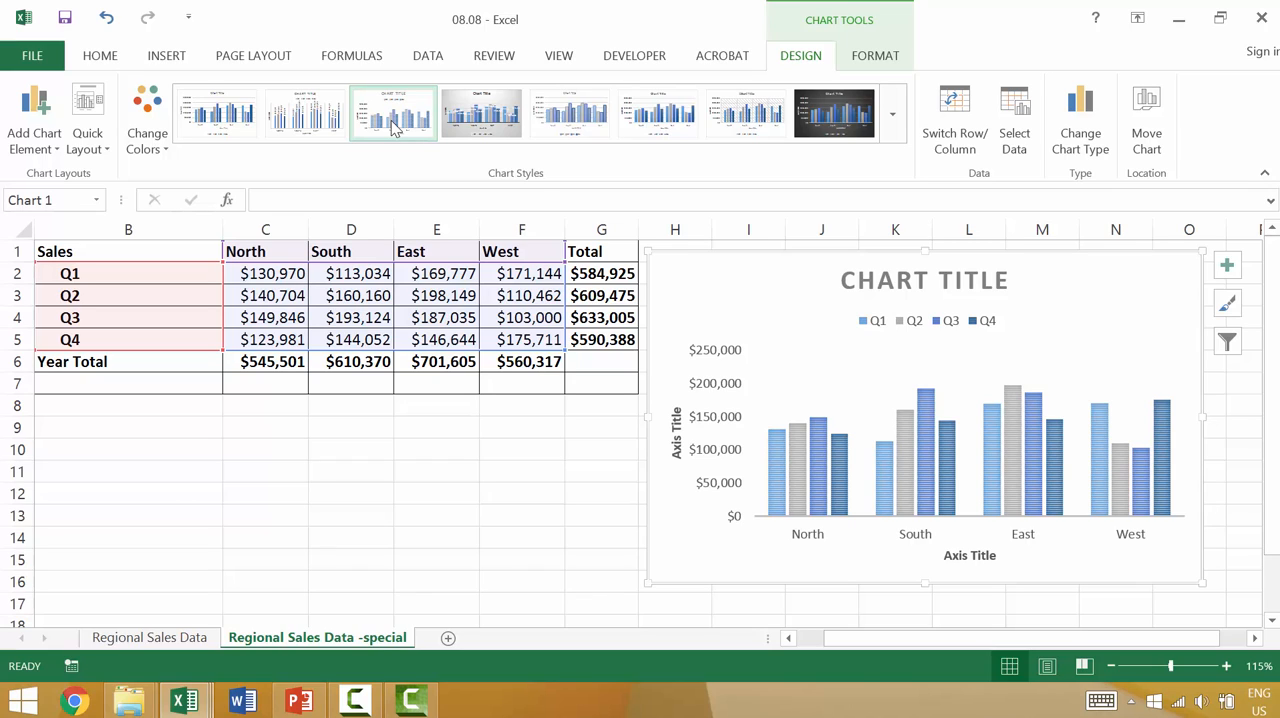
Step: Try the third chart style on the regional sales chart and undo it
click(393, 127)
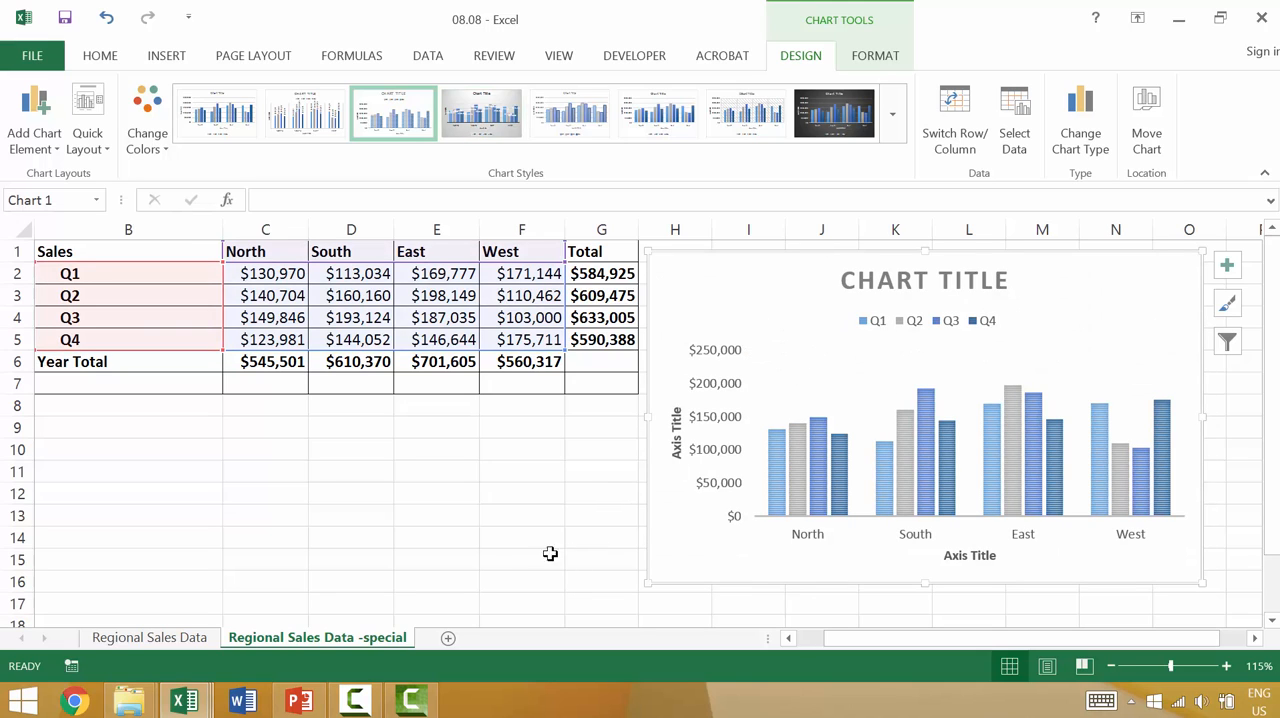
click(504, 552)
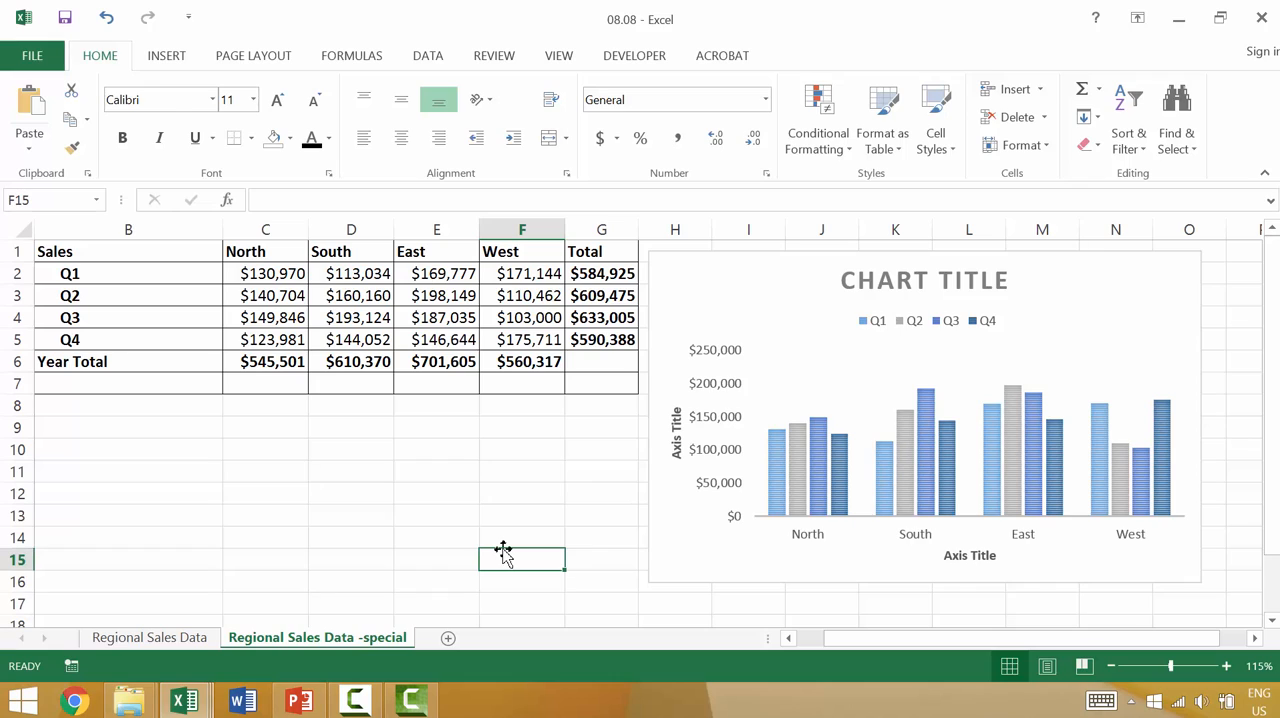
key(ctrl+z)
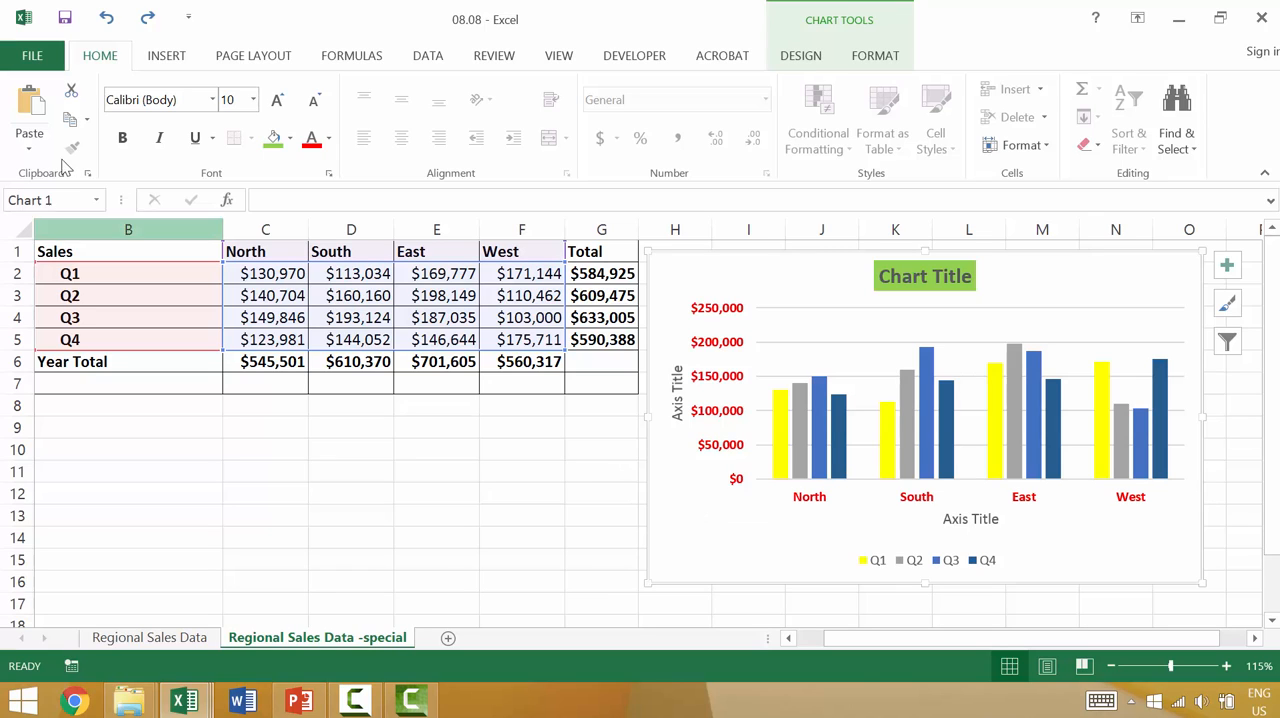
Step: Copy the regional sales chart and paste a duplicate at cell B11 below the data table
click(74, 119)
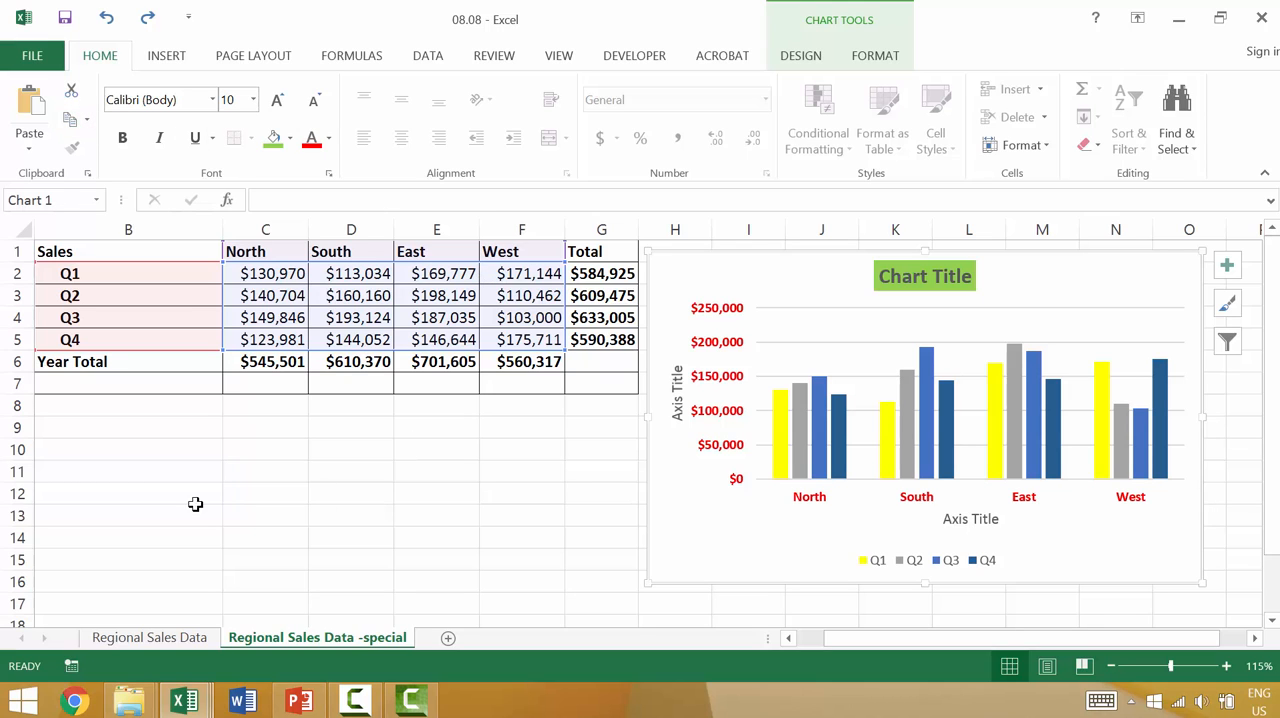
click(143, 470)
scroll(143, 470, down, 2)
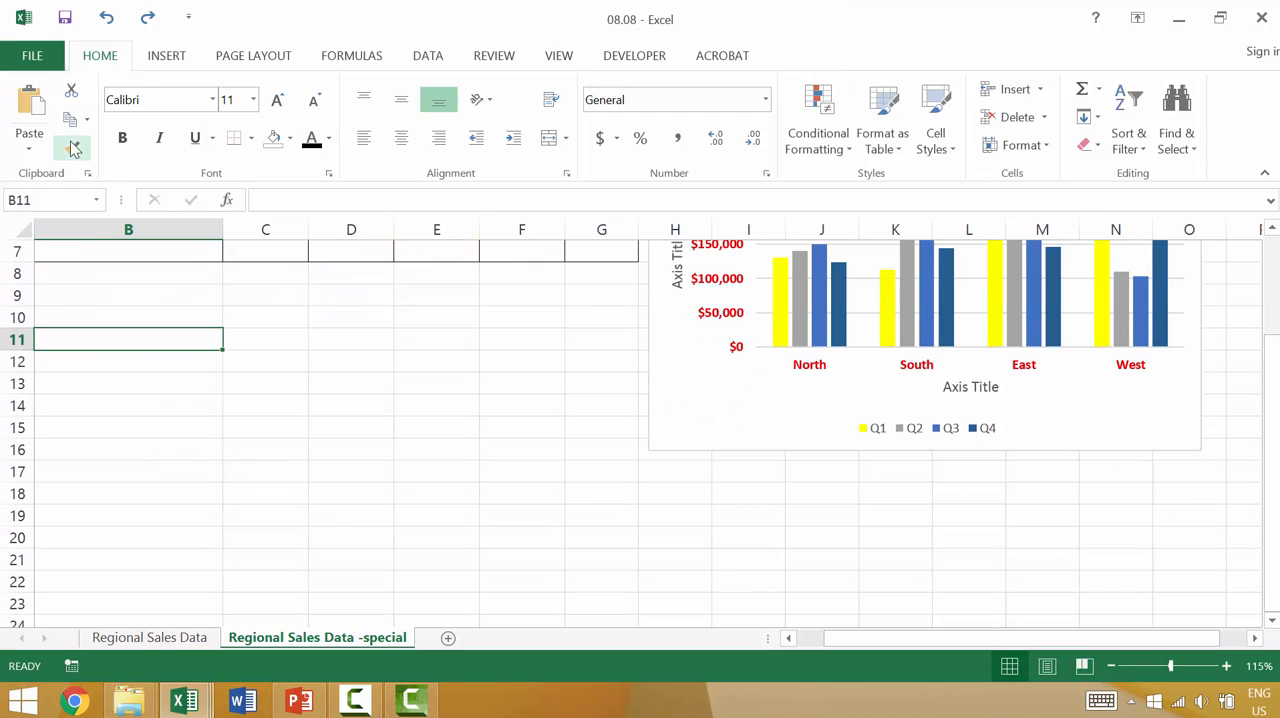
click(29, 108)
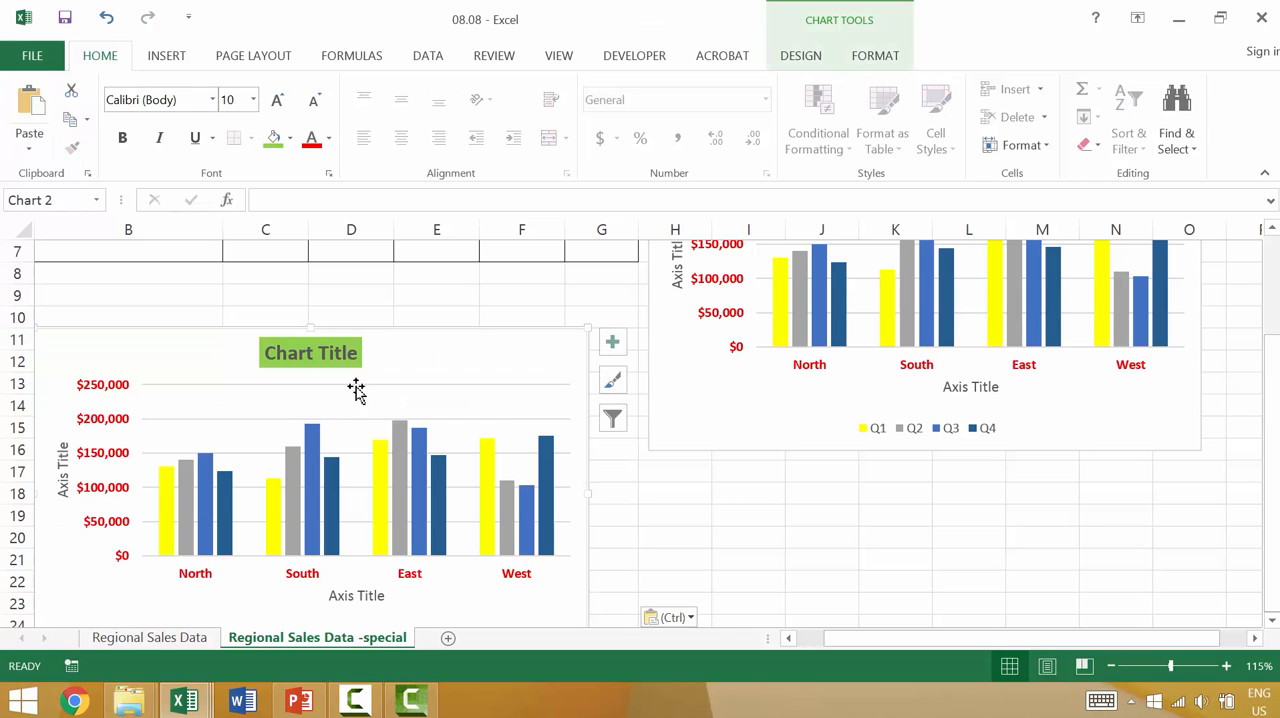
Step: Paste a second copy of the chart at cell I20 and move it up beside the original chart's lower corner
click(731, 534)
key(ctrl+v)
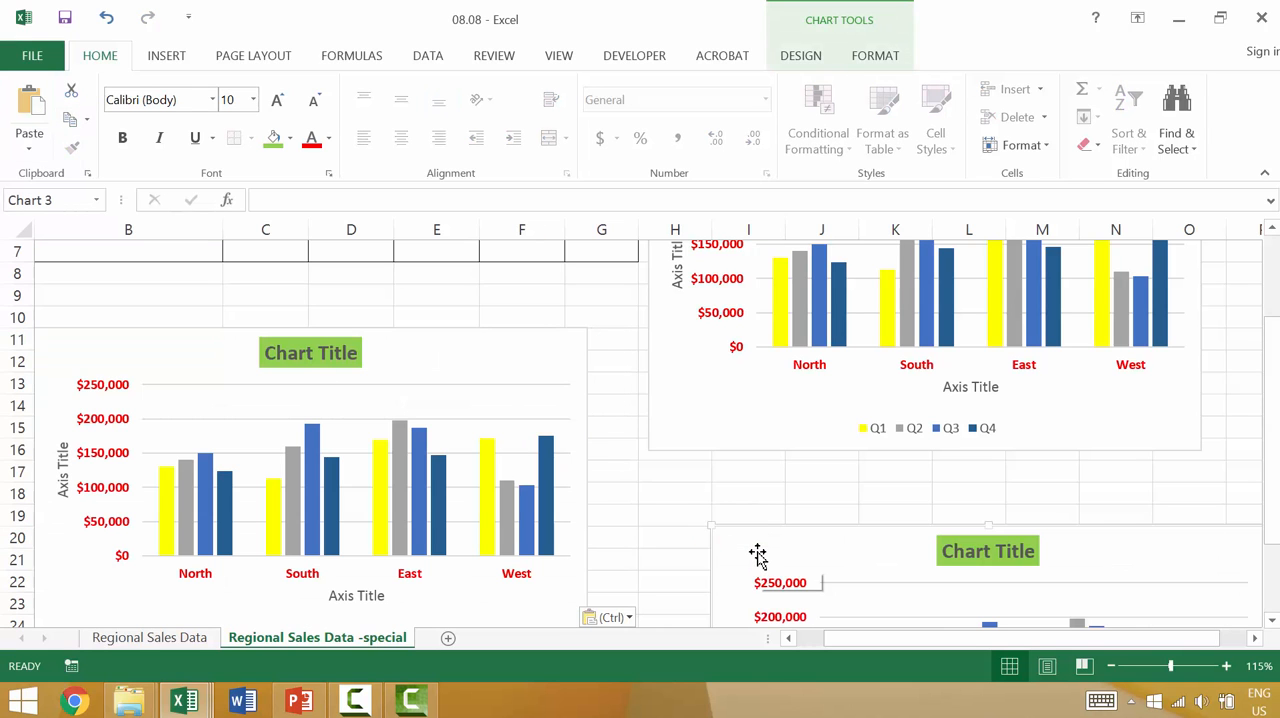
scroll(770, 490, down, 2)
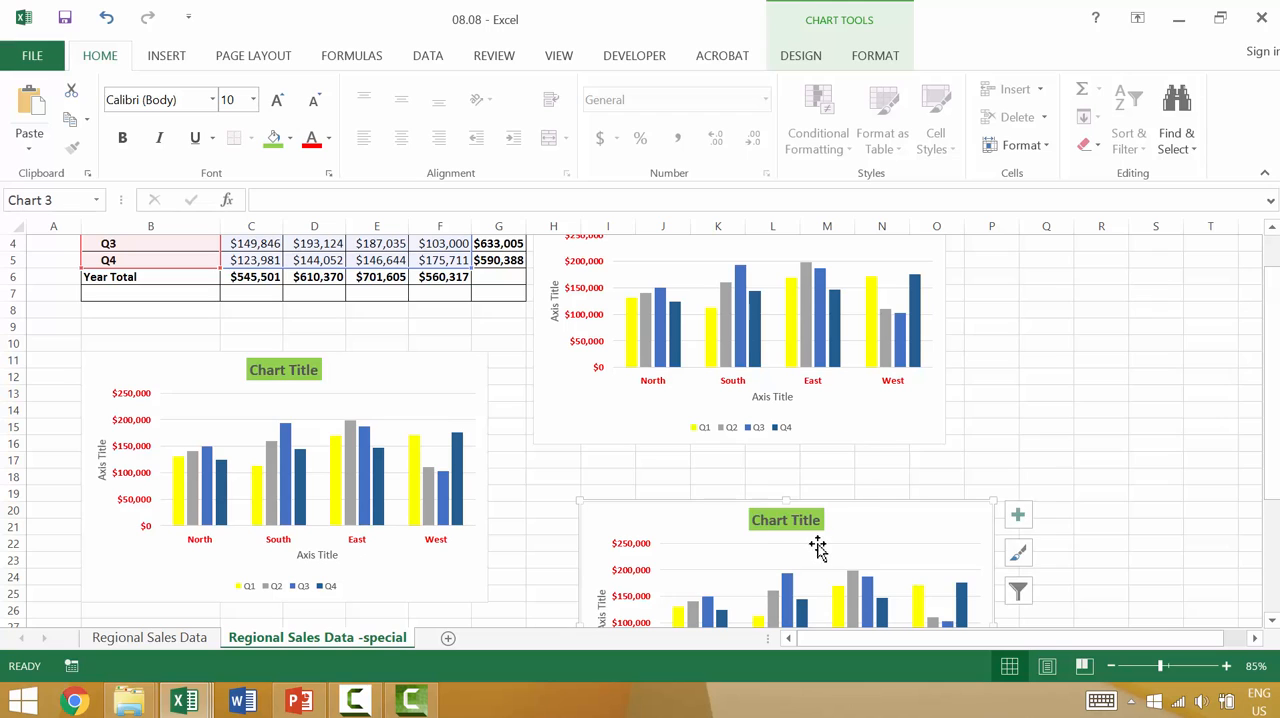
mouse_move(911, 534)
mouse_down()
mouse_move(920, 460)
mouse_move(920, 473)
mouse_move(1102, 398)
mouse_up()
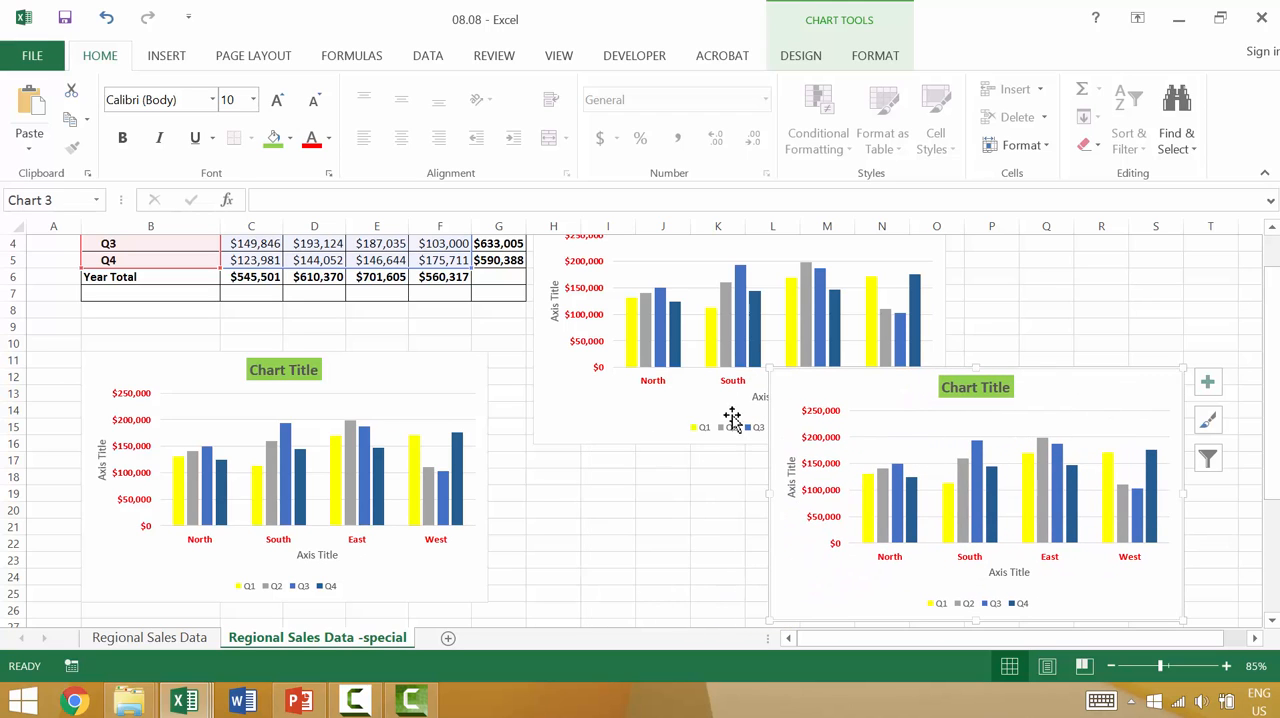
Step: Set the West Q1 sales in F2 to 250,000 and the South Q2 sales in D3 to 200,000
scroll(437, 371, up, 1)
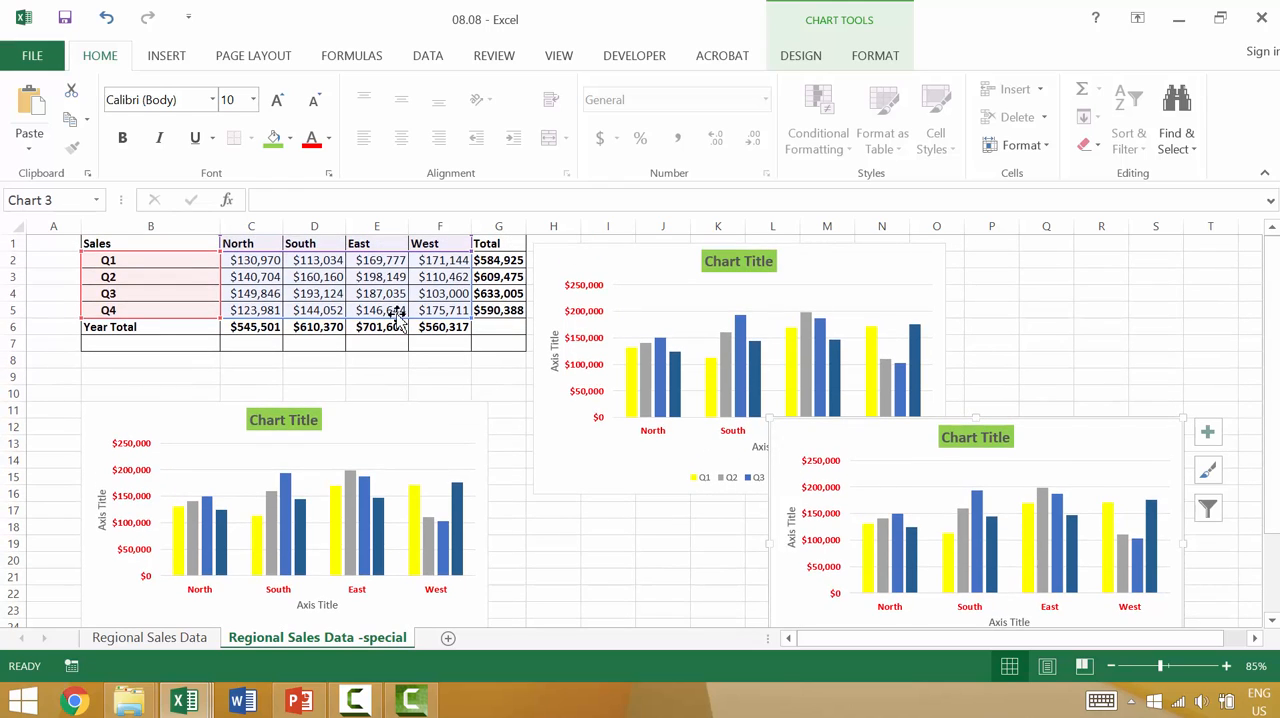
click(450, 260)
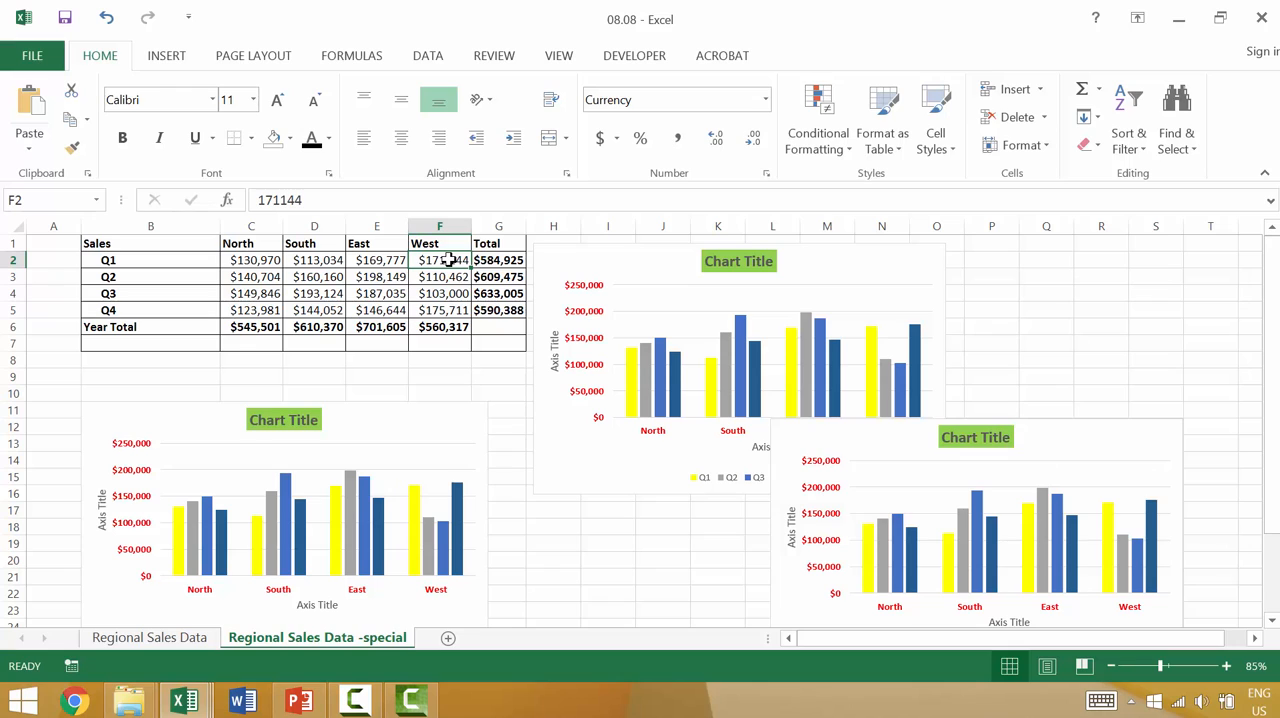
text(25)
text(0,00)
key(Return)
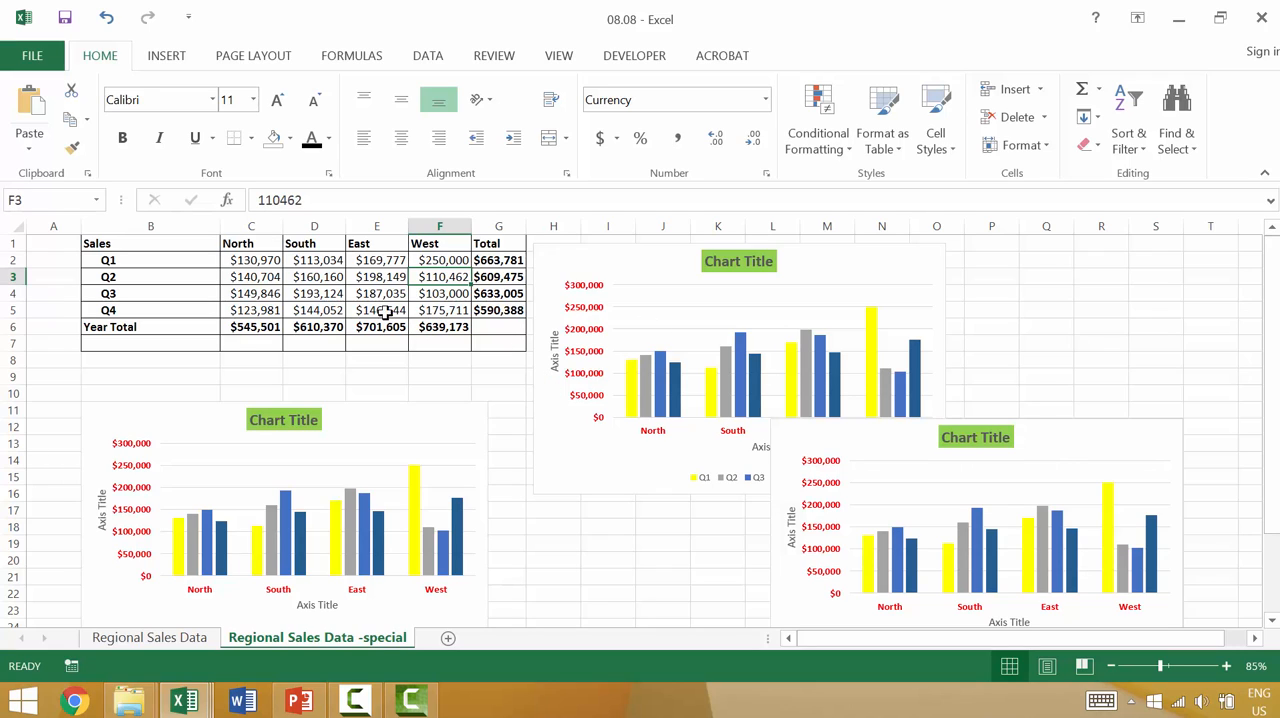
click(320, 277)
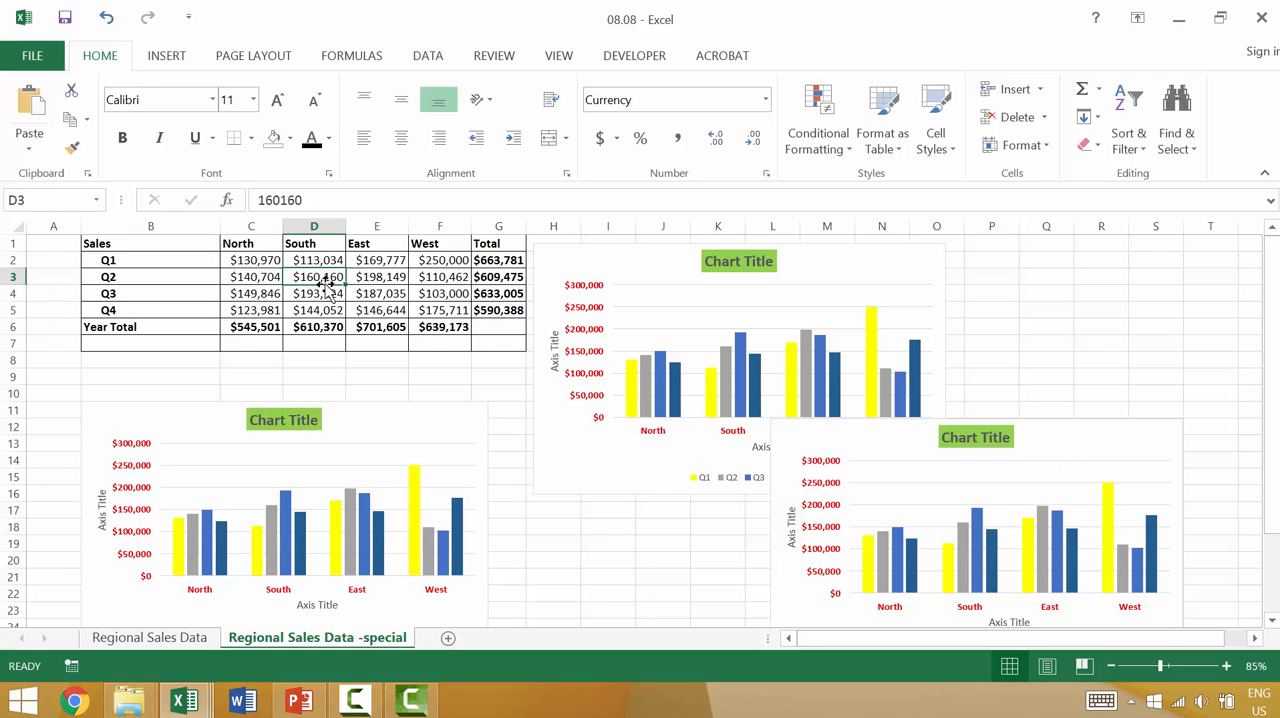
text(200,000)
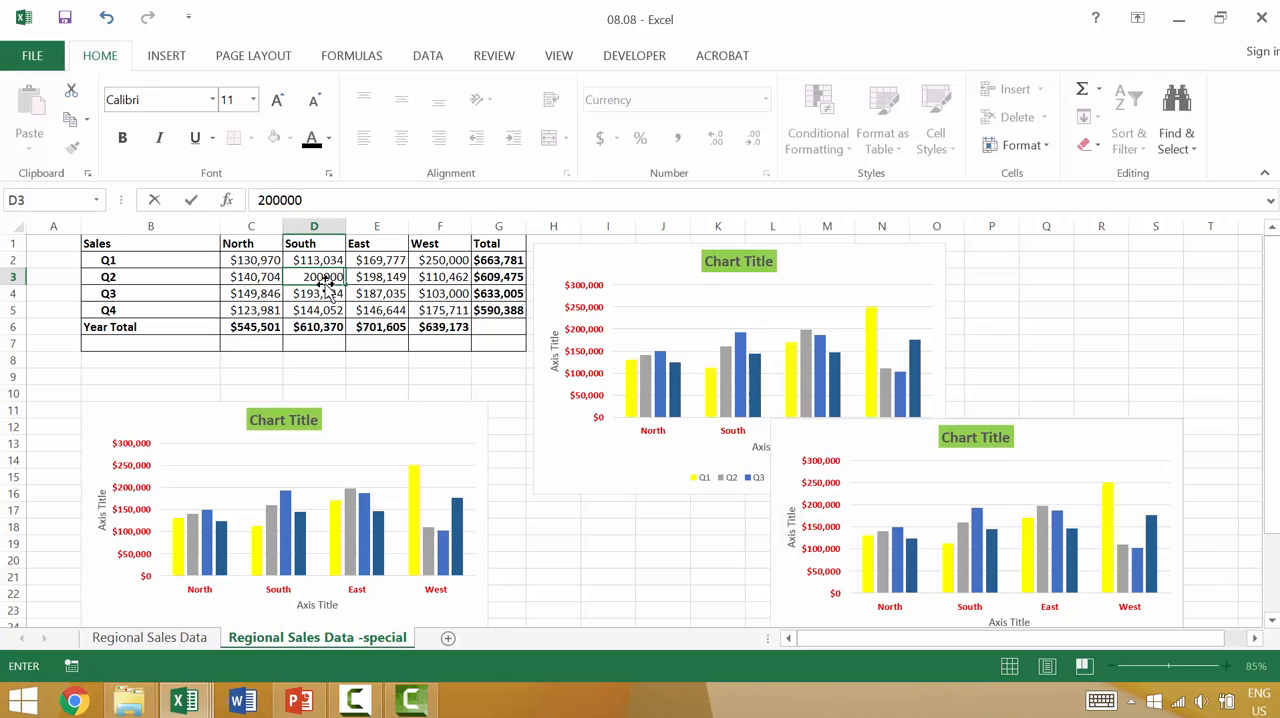
key(Return)
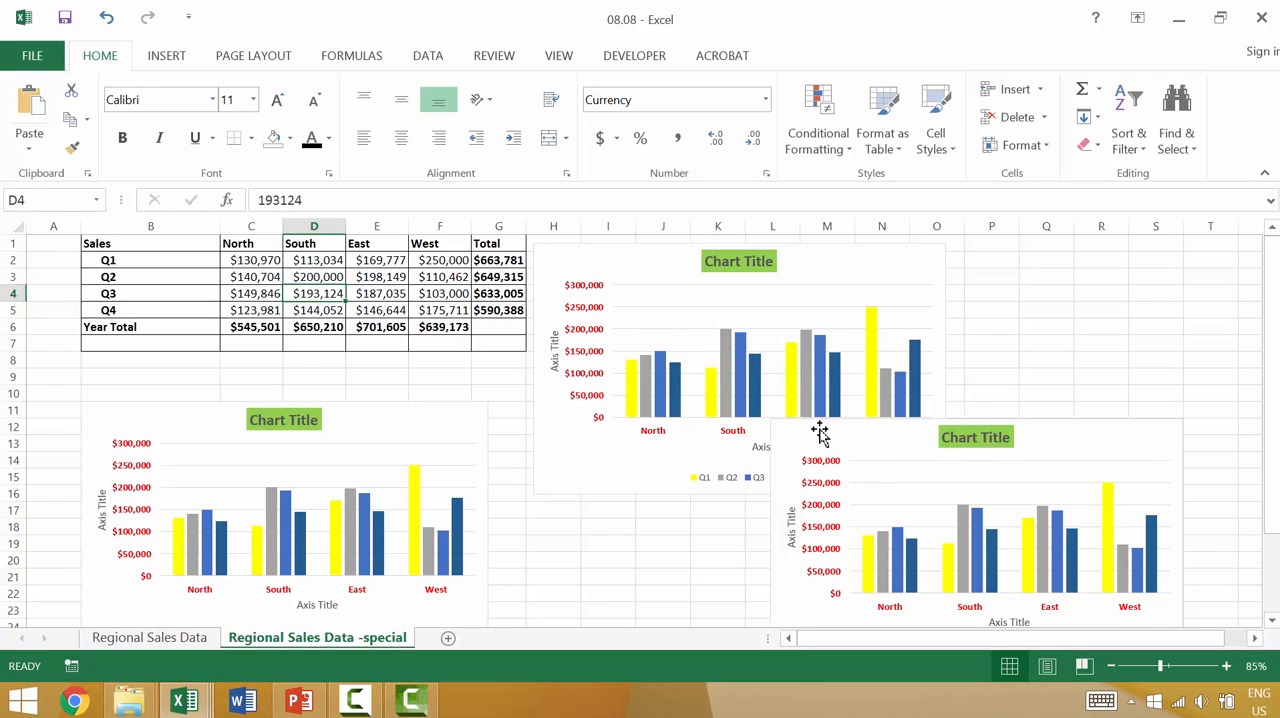
Step: Paste another copy of the chart at cell I20 and delete it
click(608, 262)
click(596, 557)
key(ctrl+v)
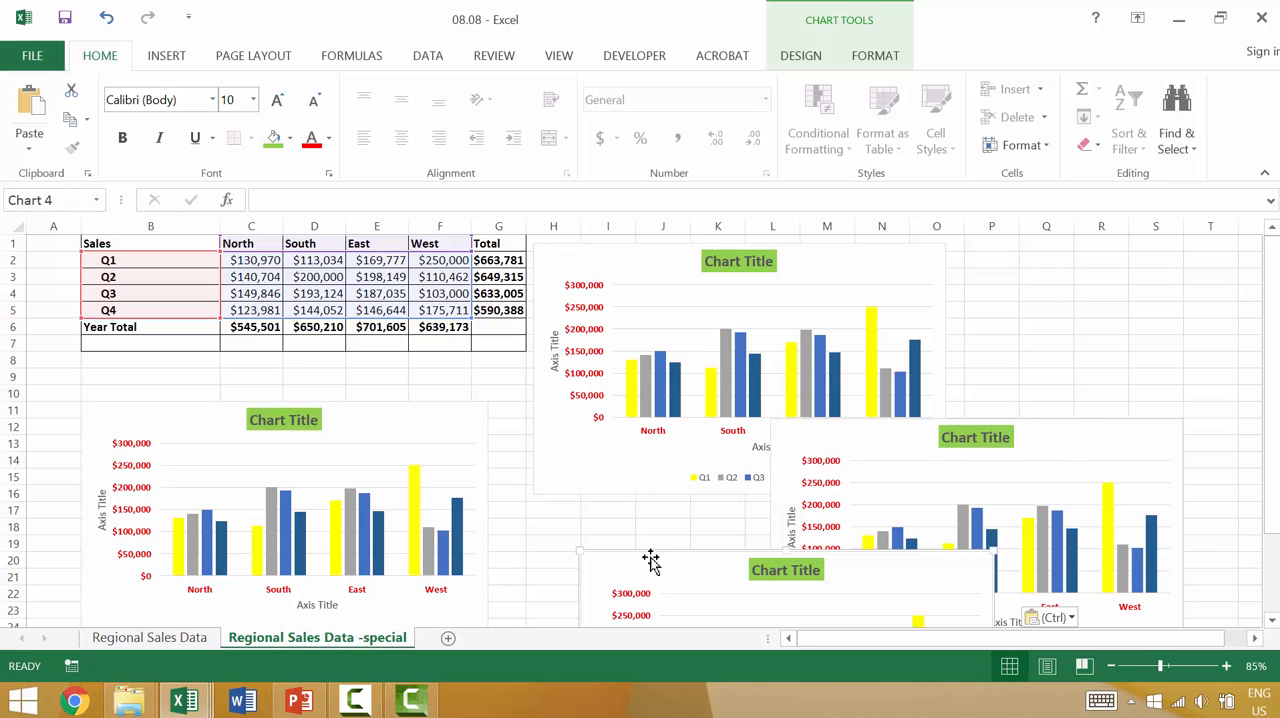
key(Delete)
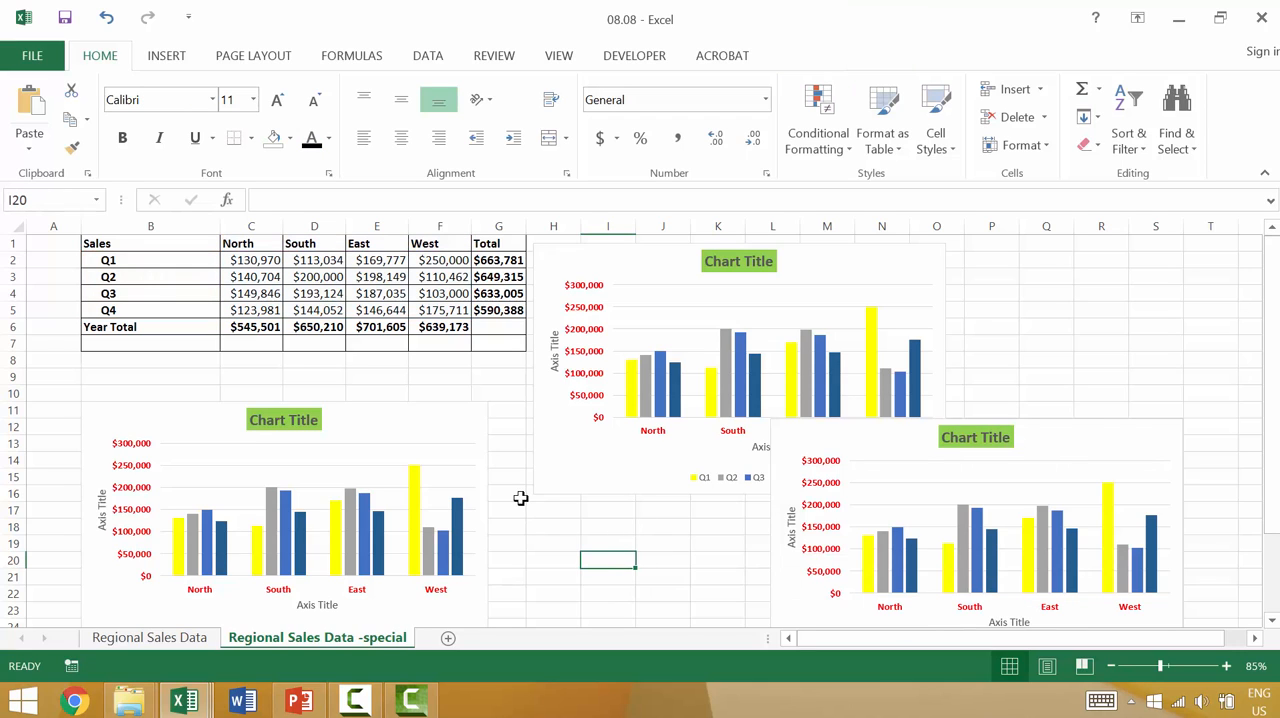
Step: Give the chart copy below the table the third chart style and the first quick layout, with the legend beside the columns
click(437, 443)
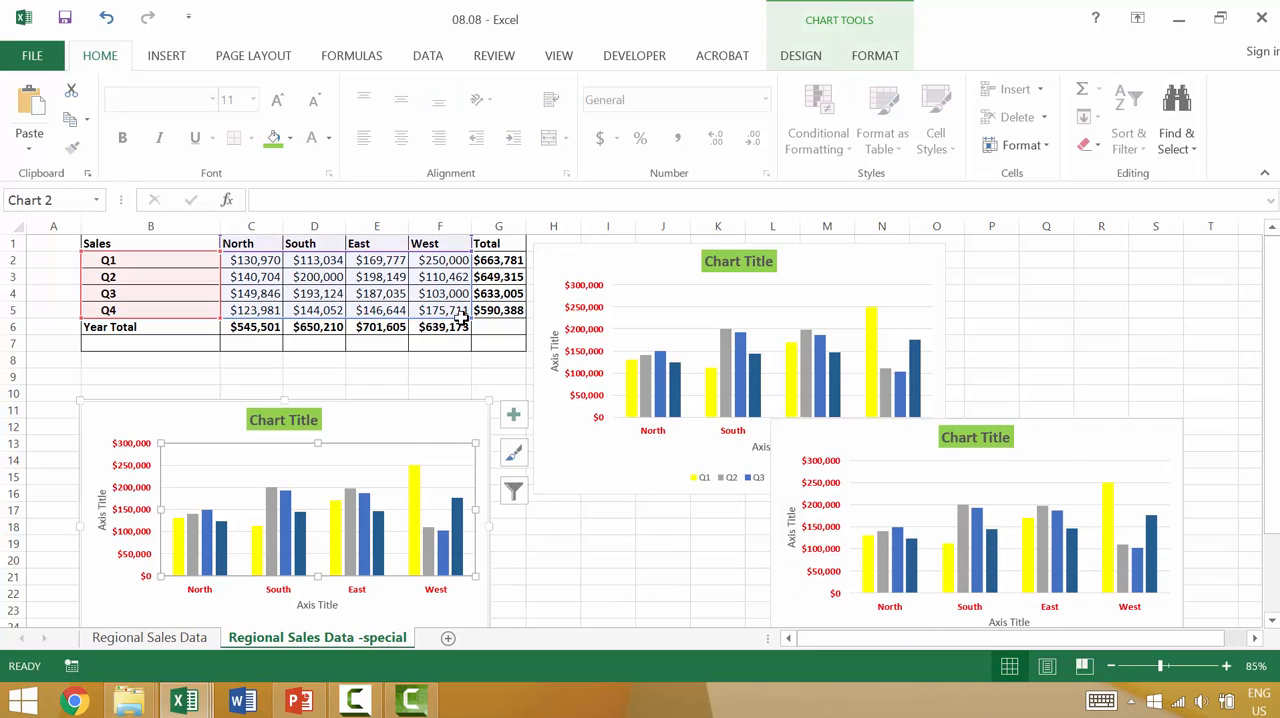
click(800, 55)
click(481, 112)
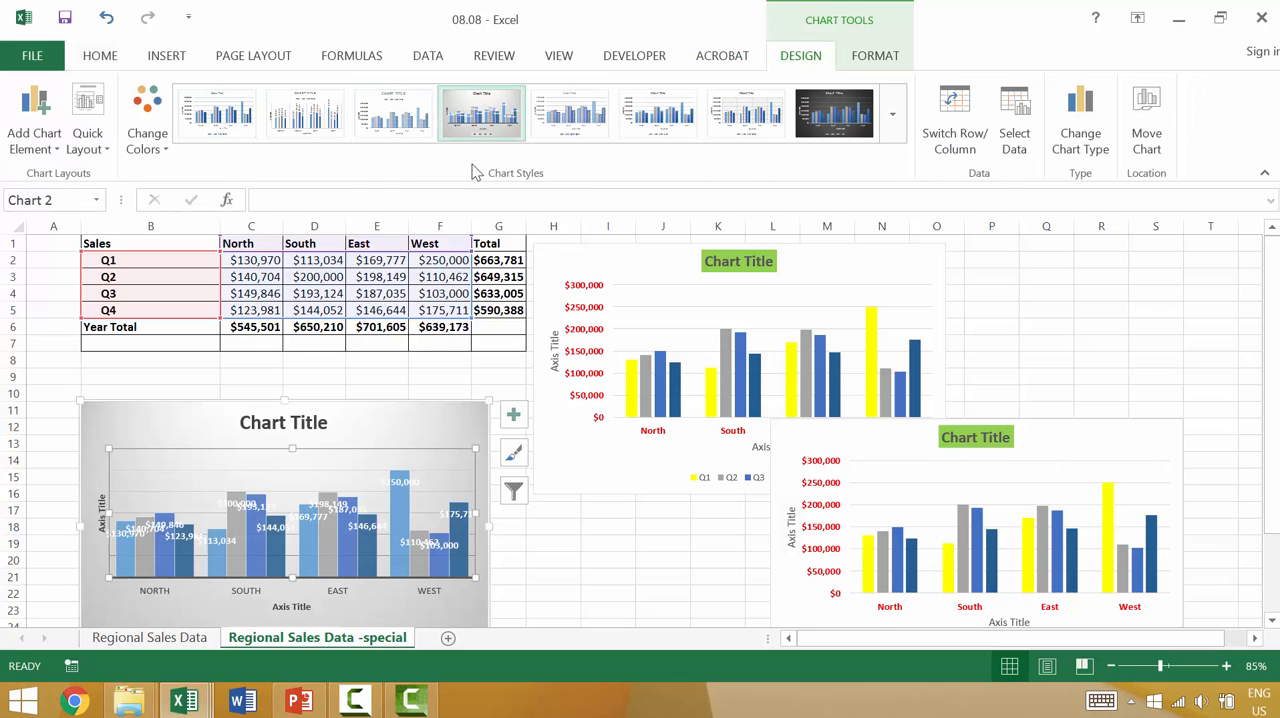
click(400, 110)
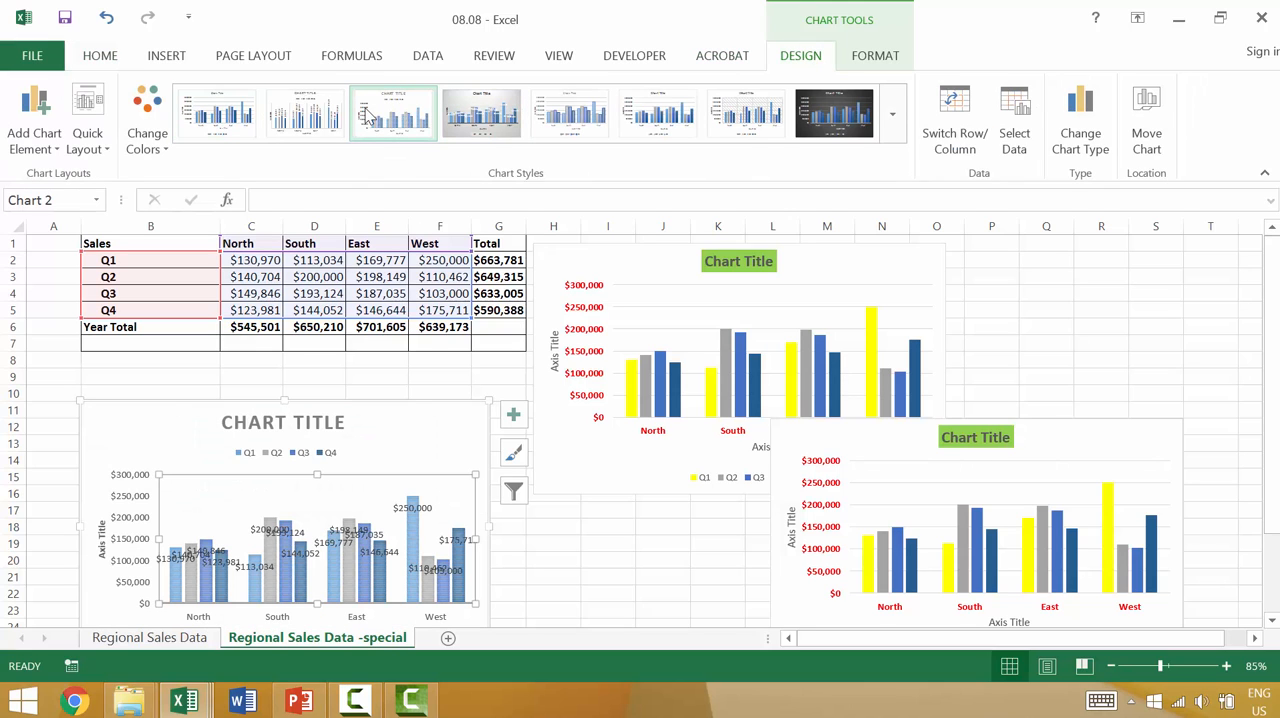
click(88, 118)
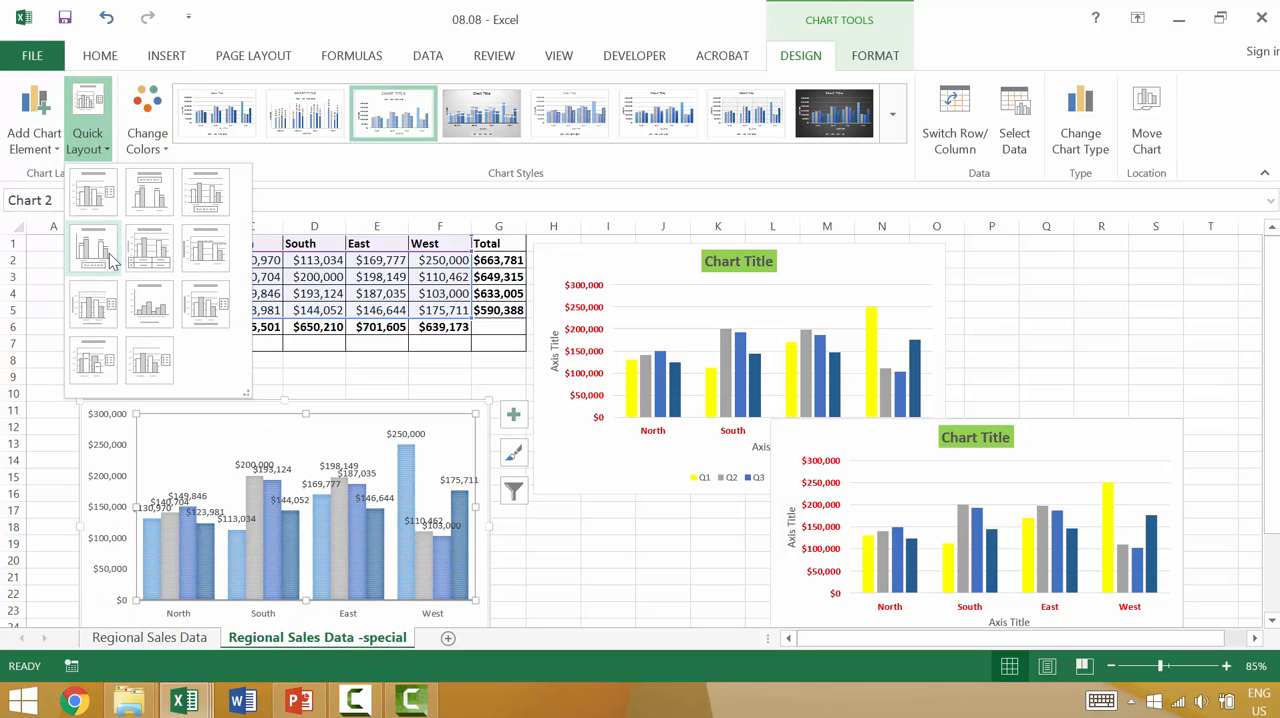
click(105, 200)
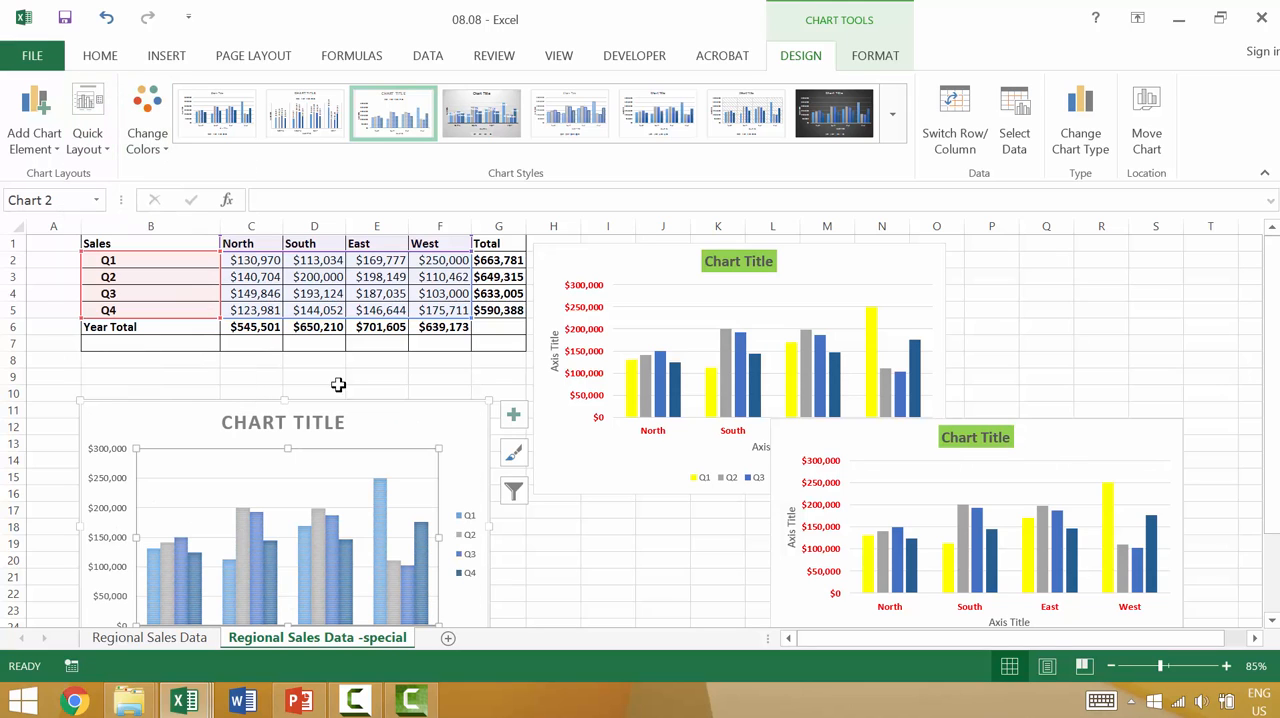
click(644, 598)
Step: Apply the last chart style in the expanded gallery to the chart copy overlapping the original chart
click(883, 555)
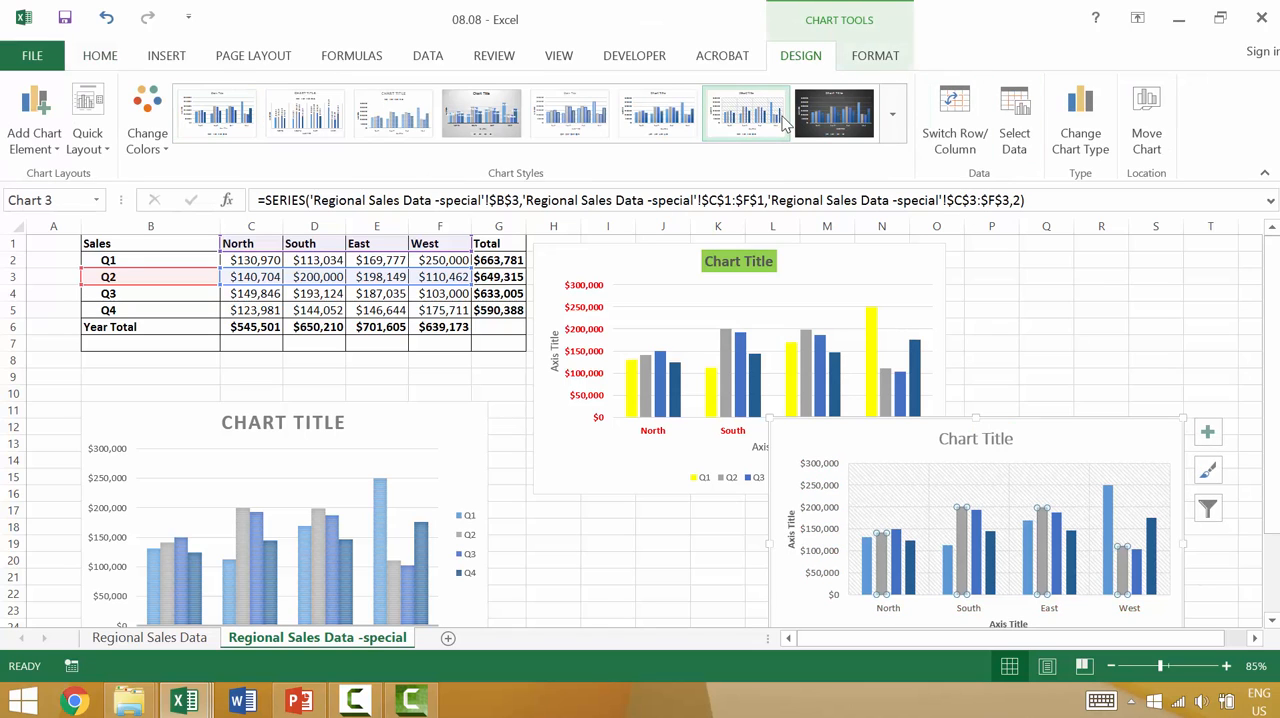
click(894, 121)
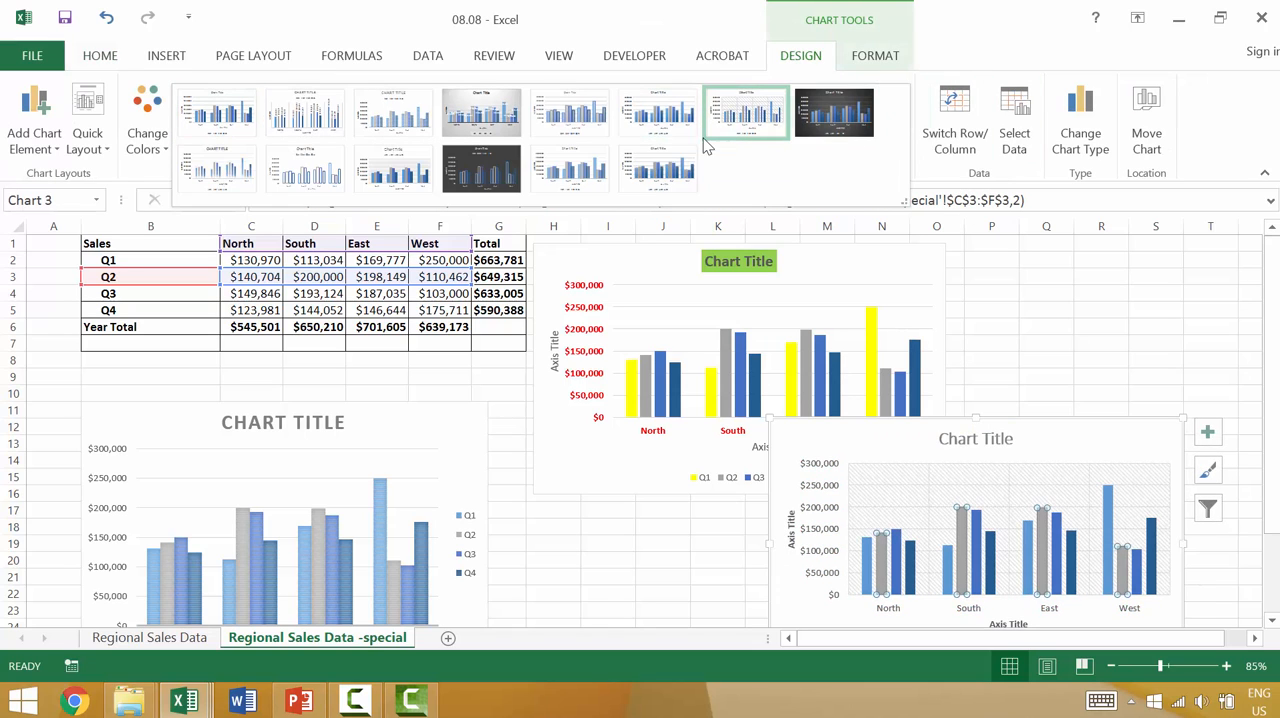
click(651, 165)
click(594, 556)
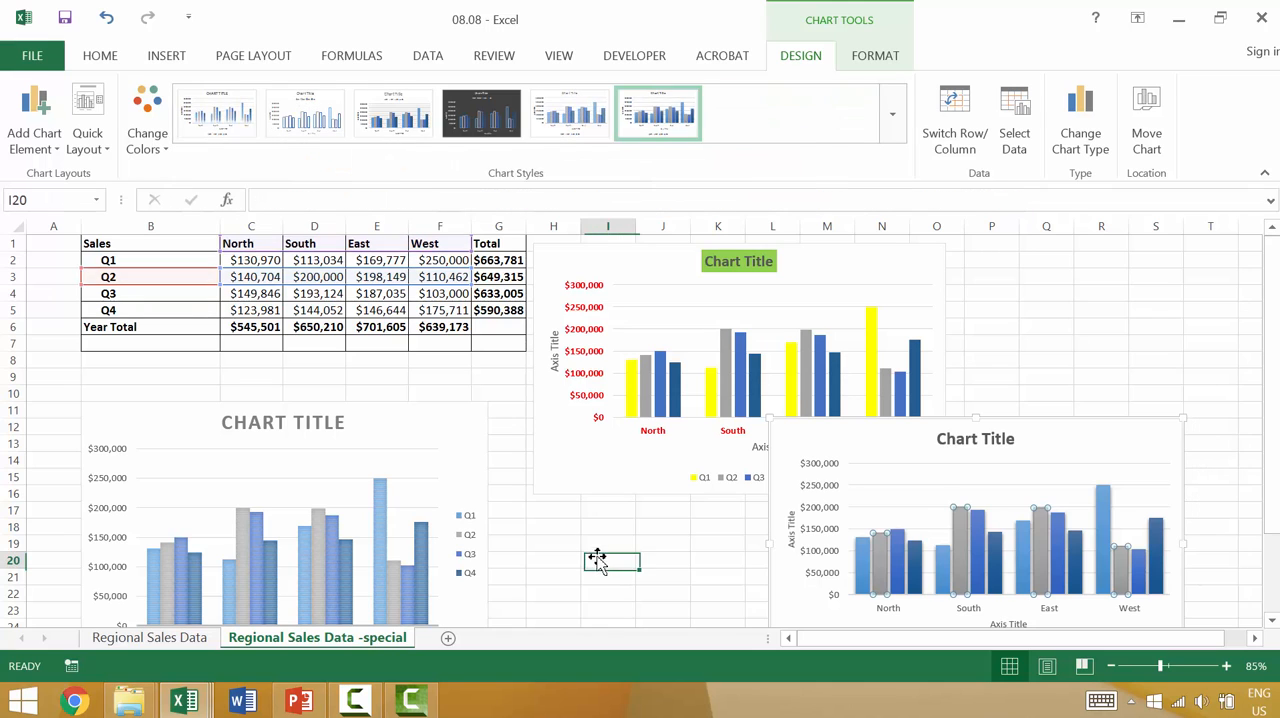
Step: Copy the restyled chart that overlaps the original and paste it into a new worksheet
scroll(596, 540, down, 2)
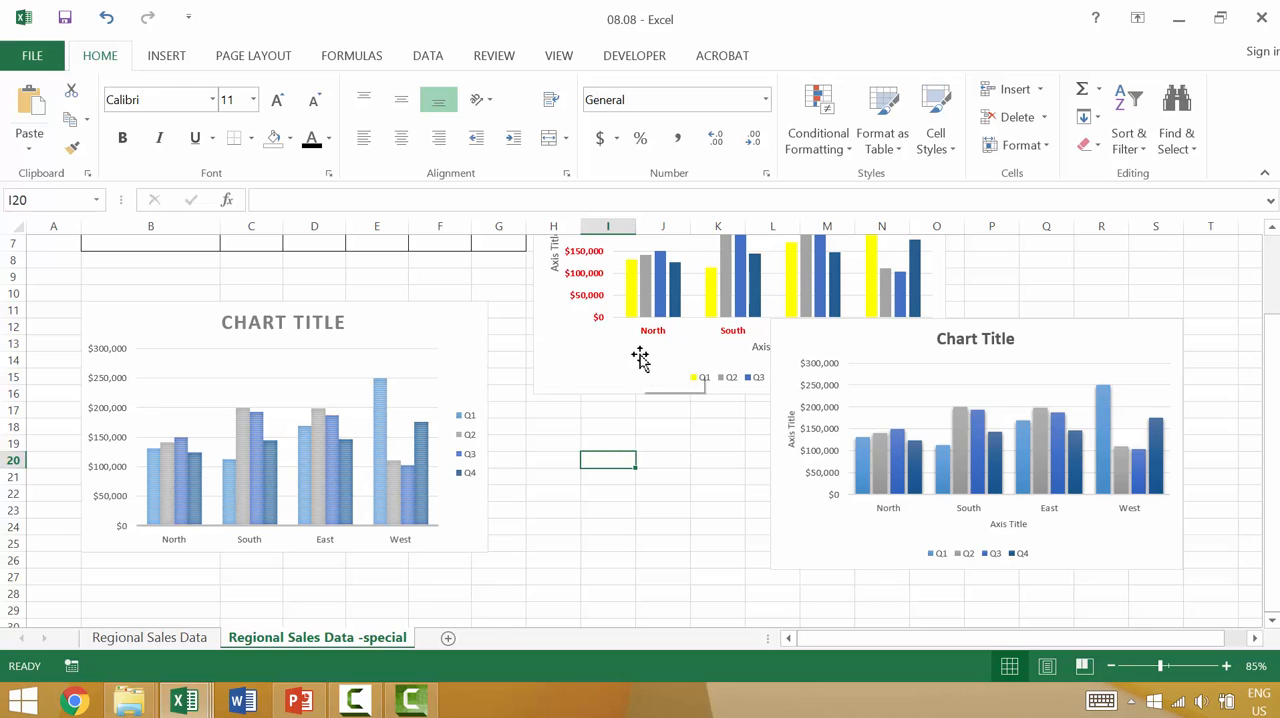
scroll(636, 362, up, 2)
mouse_move(632, 378)
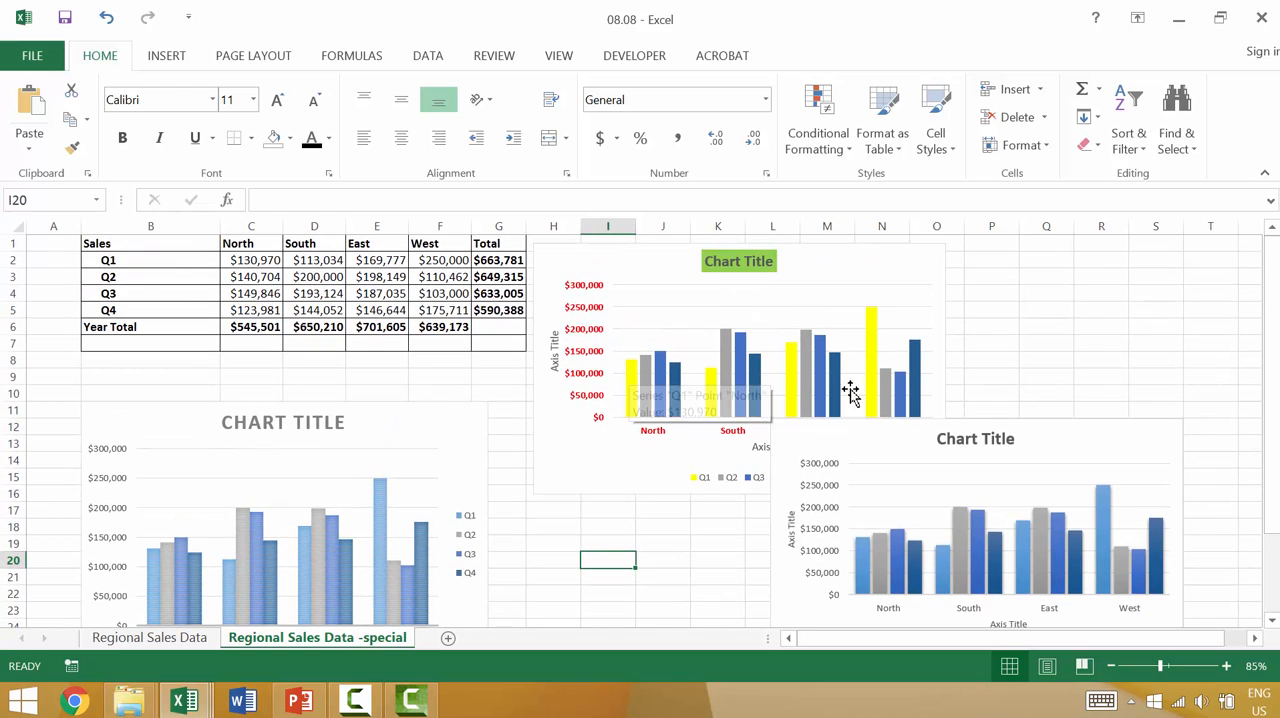
click(869, 440)
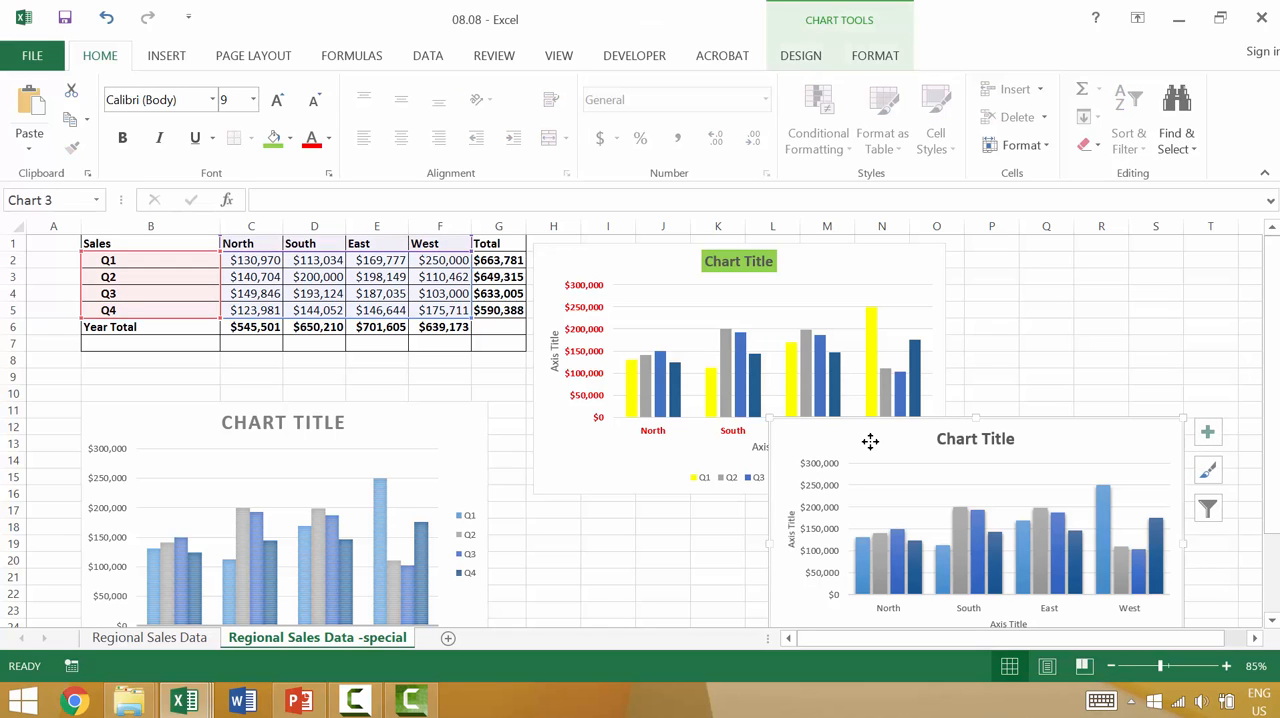
click(449, 641)
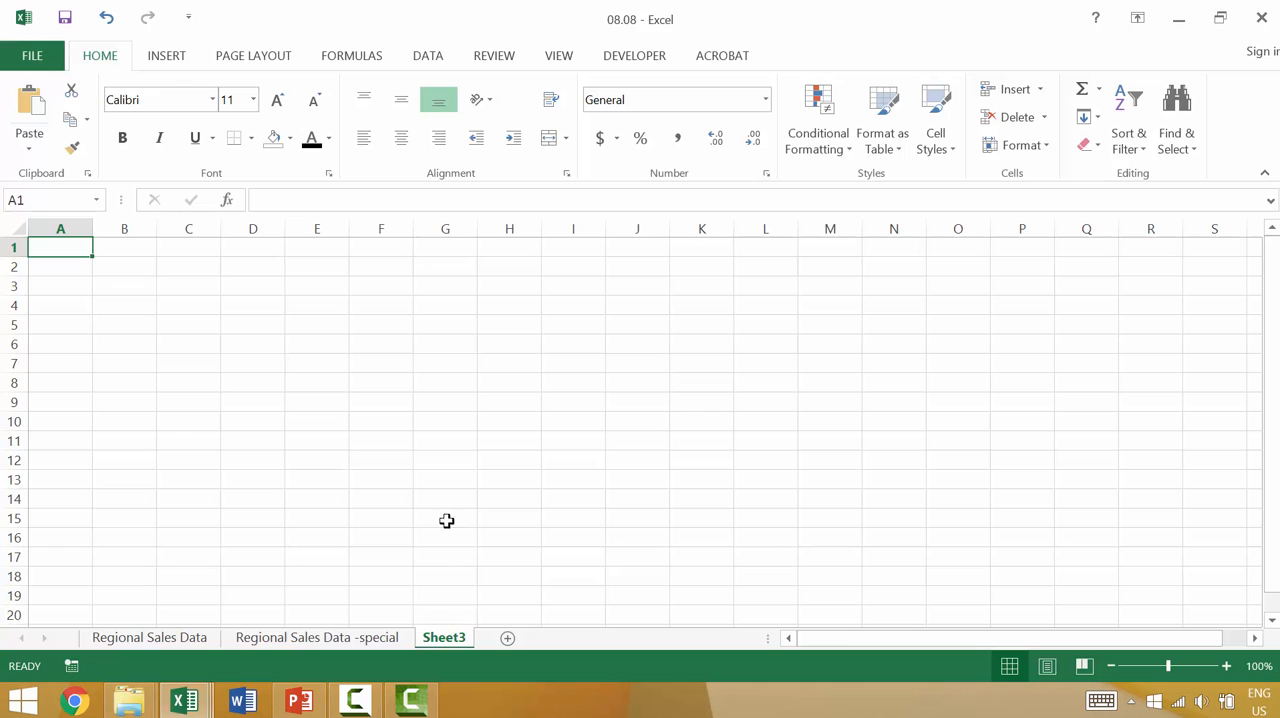
key(ctrl+v)
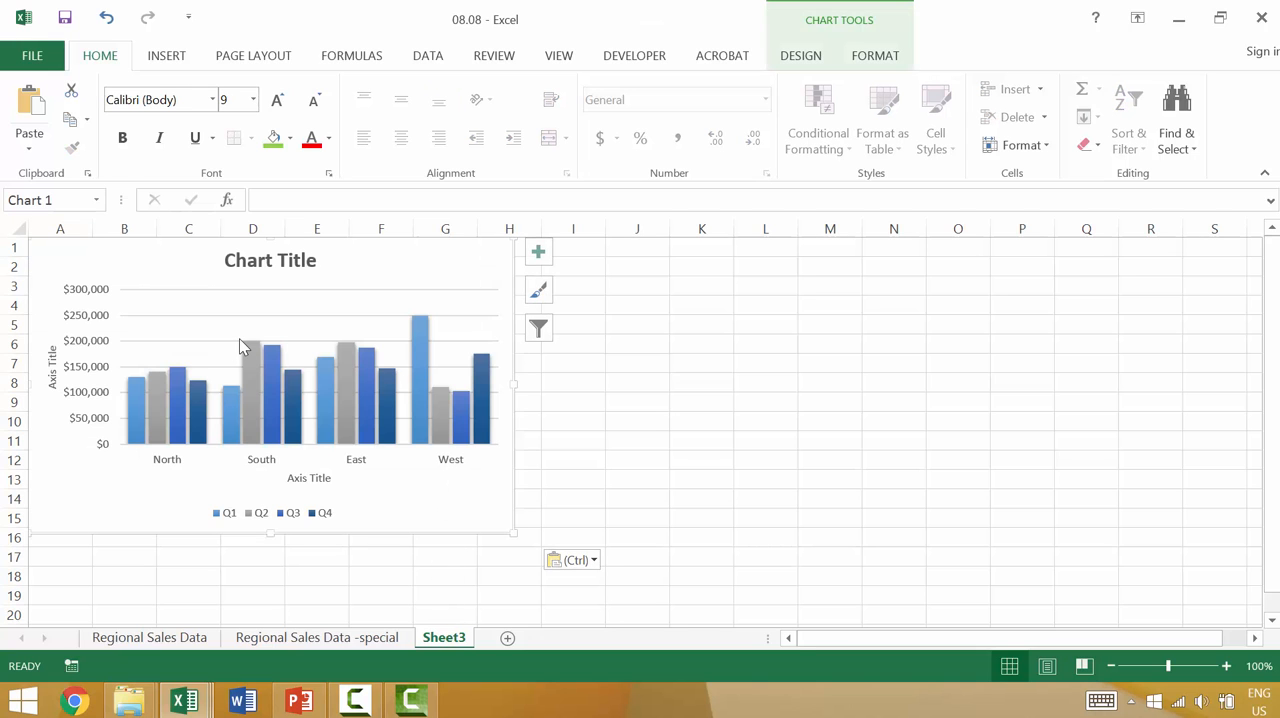
Step: Return to the Regional Sales Data -special sheet and select the original chart and the restyled copy below the table to compare them
click(330, 645)
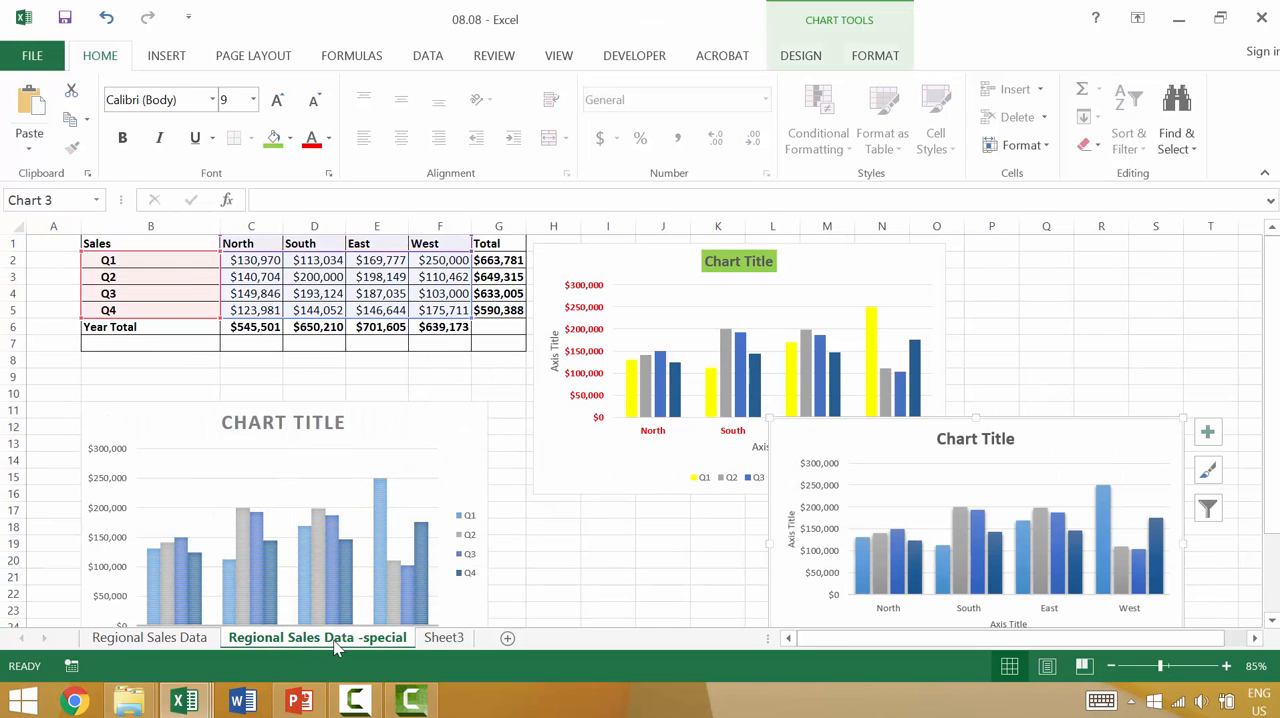
click(641, 261)
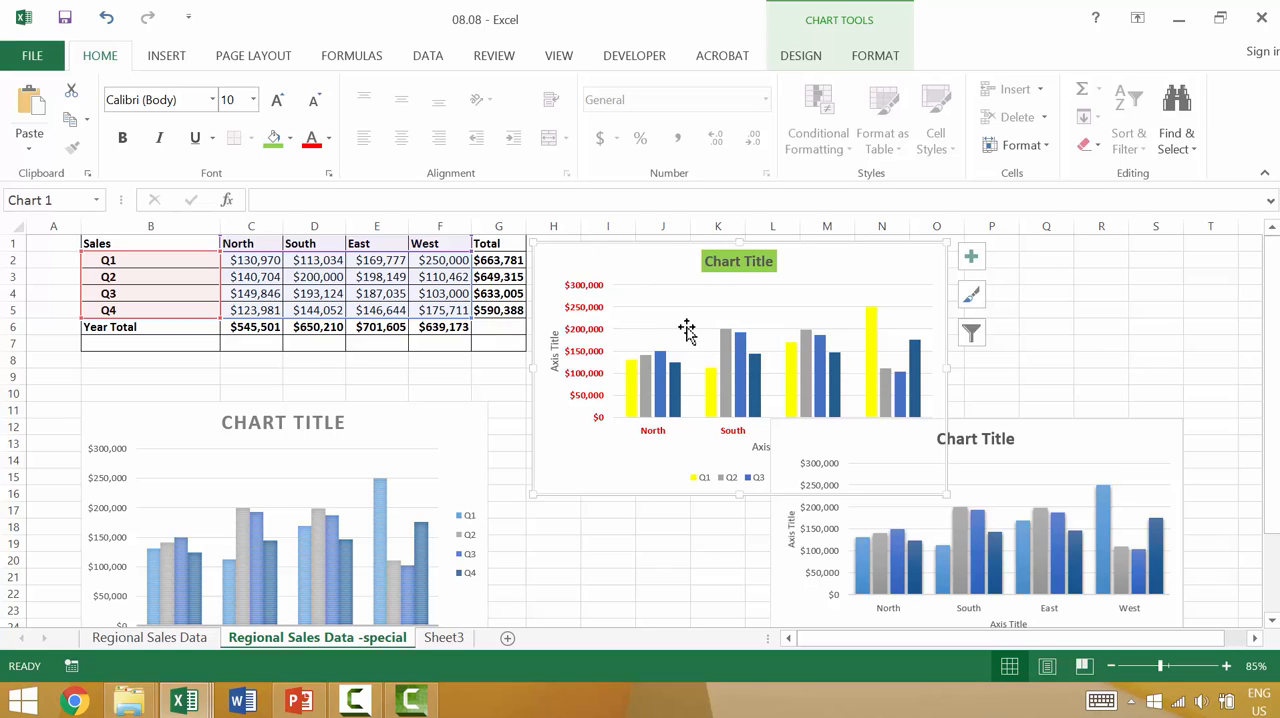
click(374, 494)
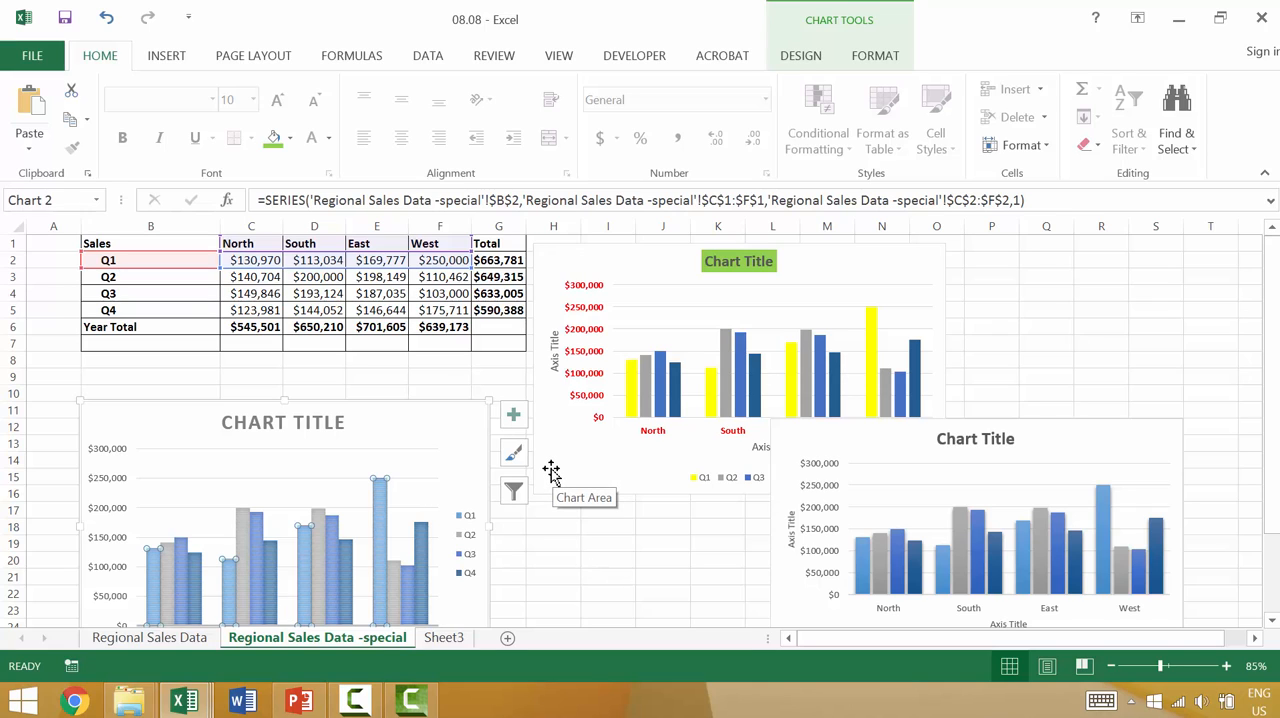
click(614, 529)
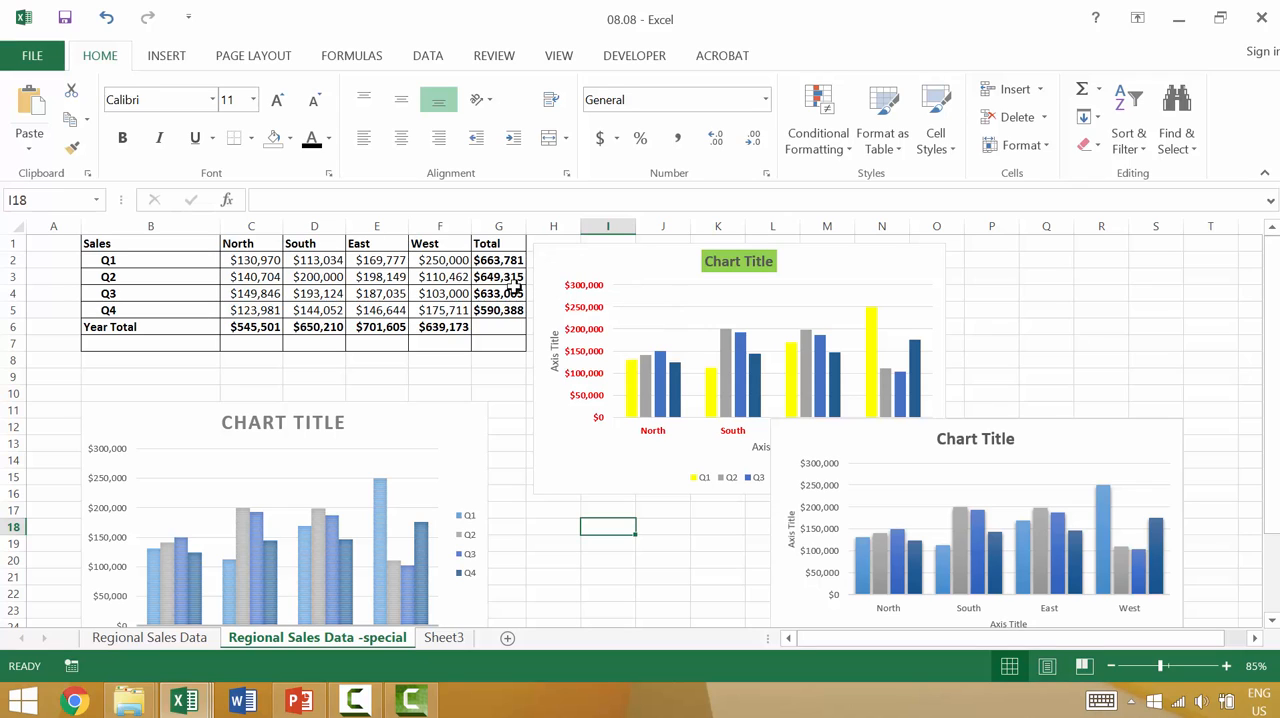
click(426, 478)
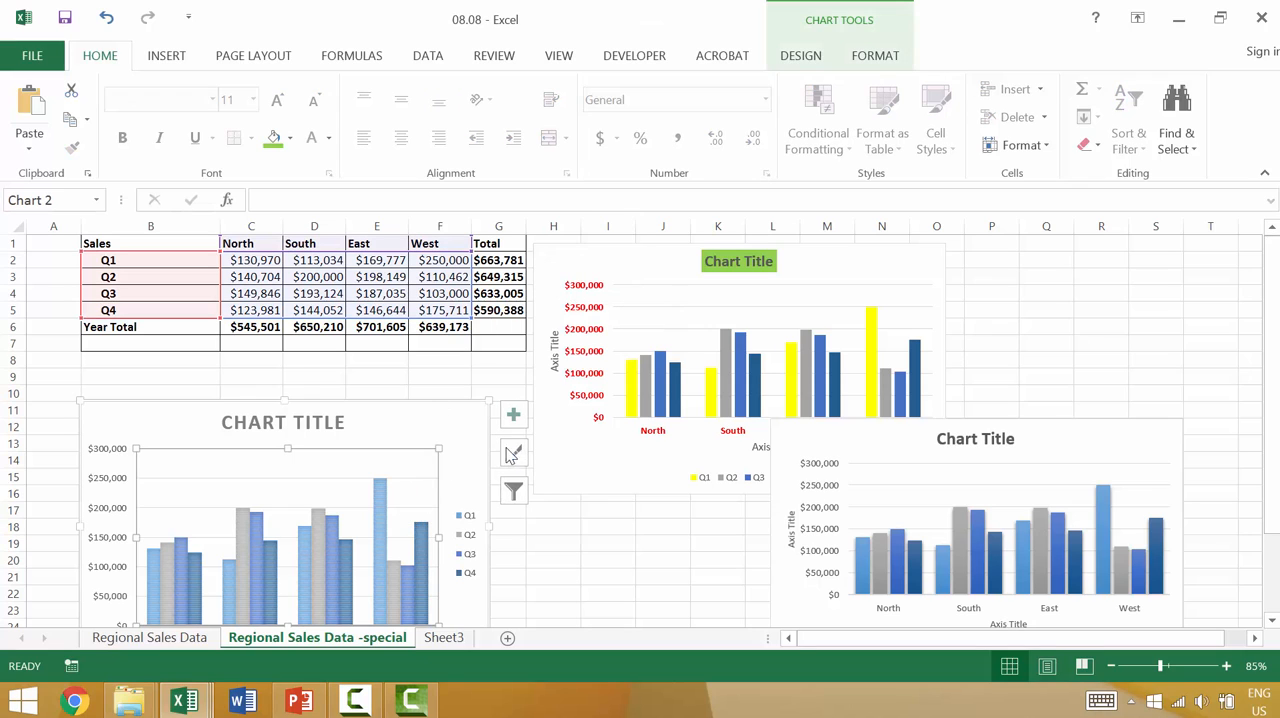
Step: Filter the chart copy below the table to hide the East and West categories
click(513, 490)
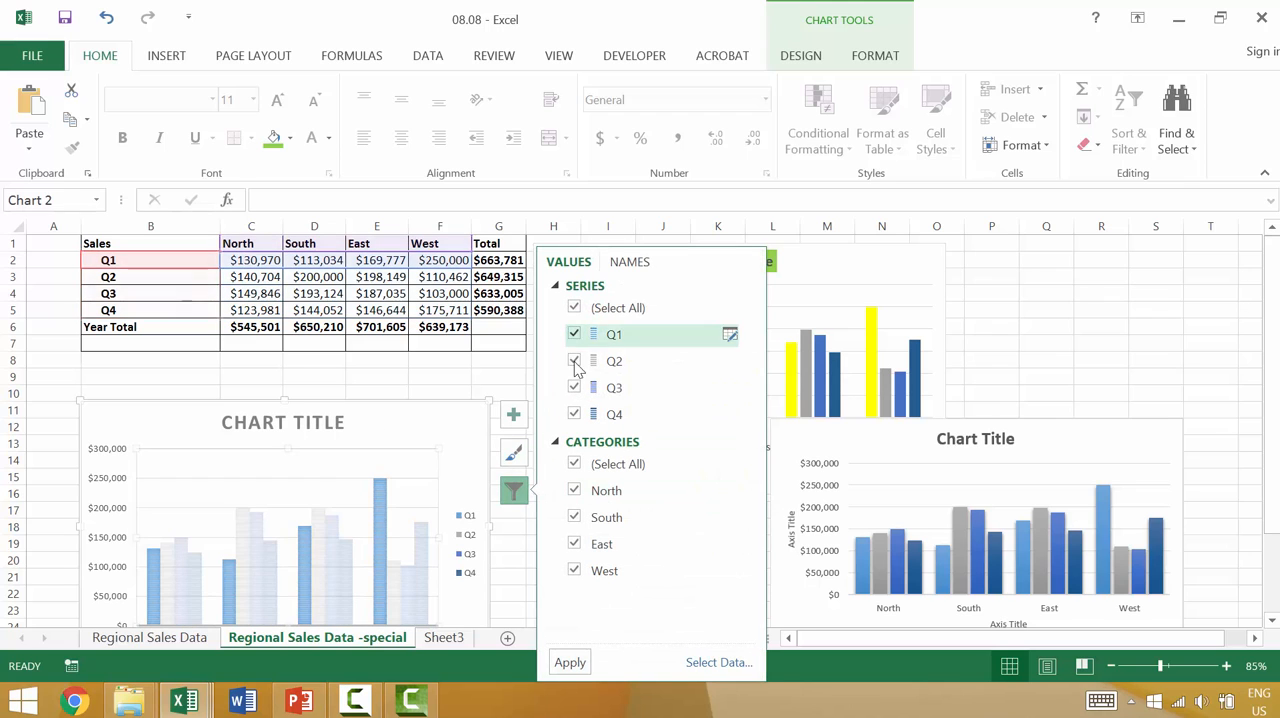
click(576, 544)
click(577, 571)
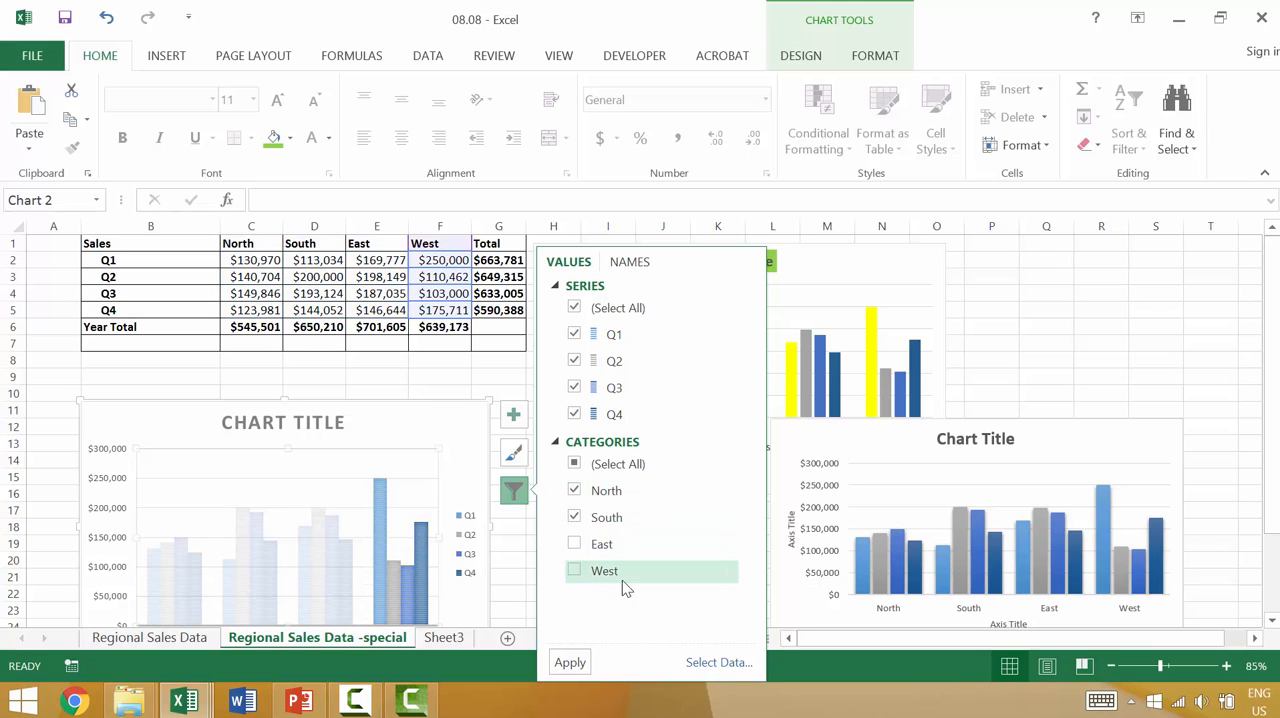
click(570, 662)
click(403, 380)
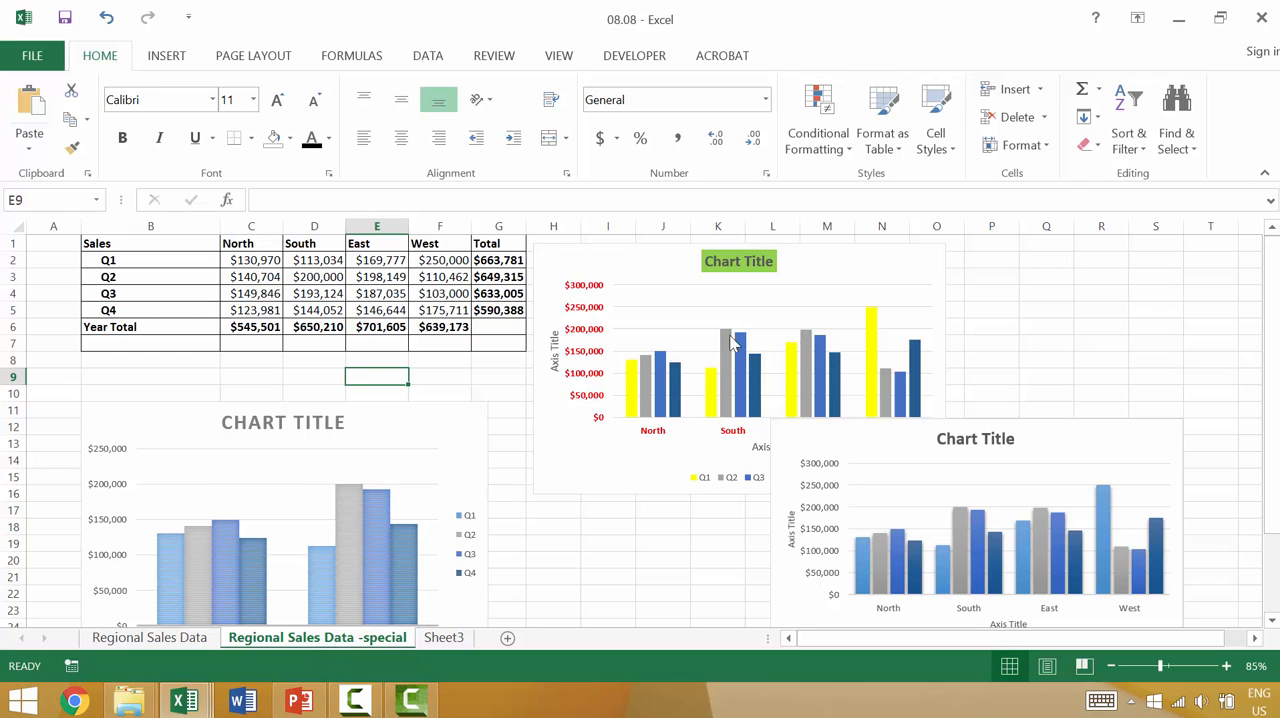
Step: Copy the original chart with the yellow columns and select the filtered chart copy below the table as the paste target
click(684, 294)
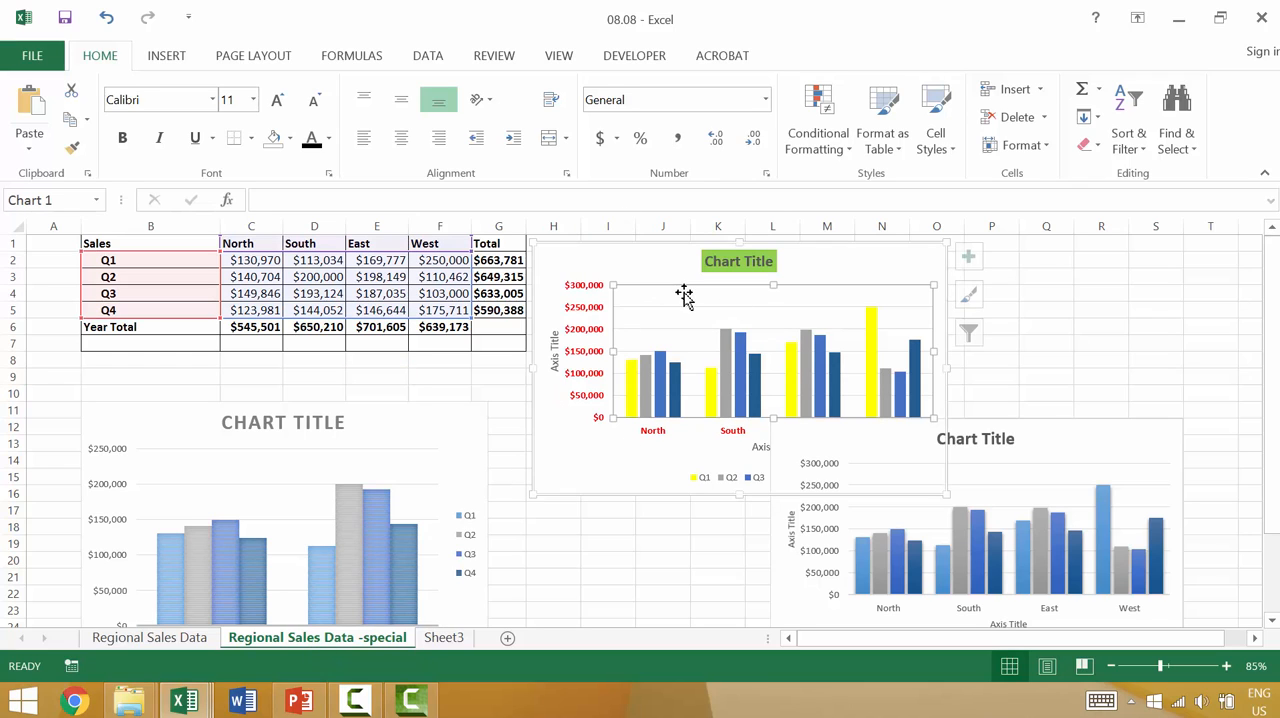
click(587, 252)
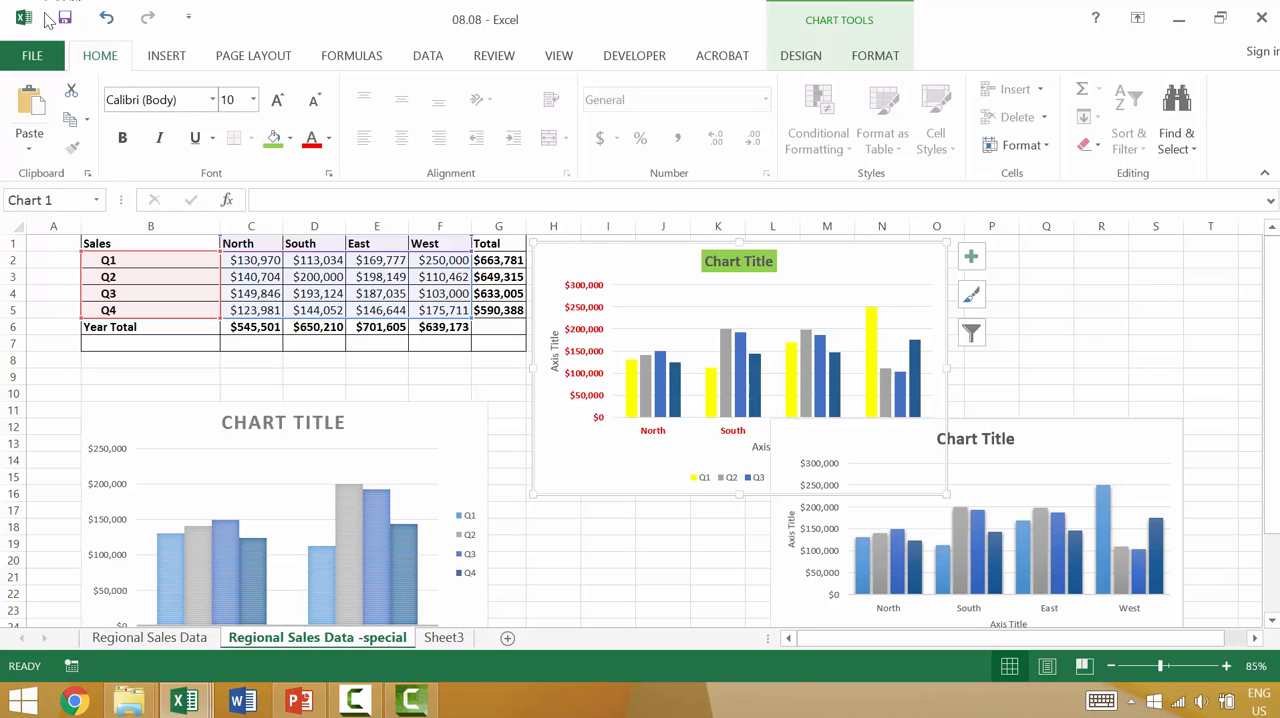
click(162, 414)
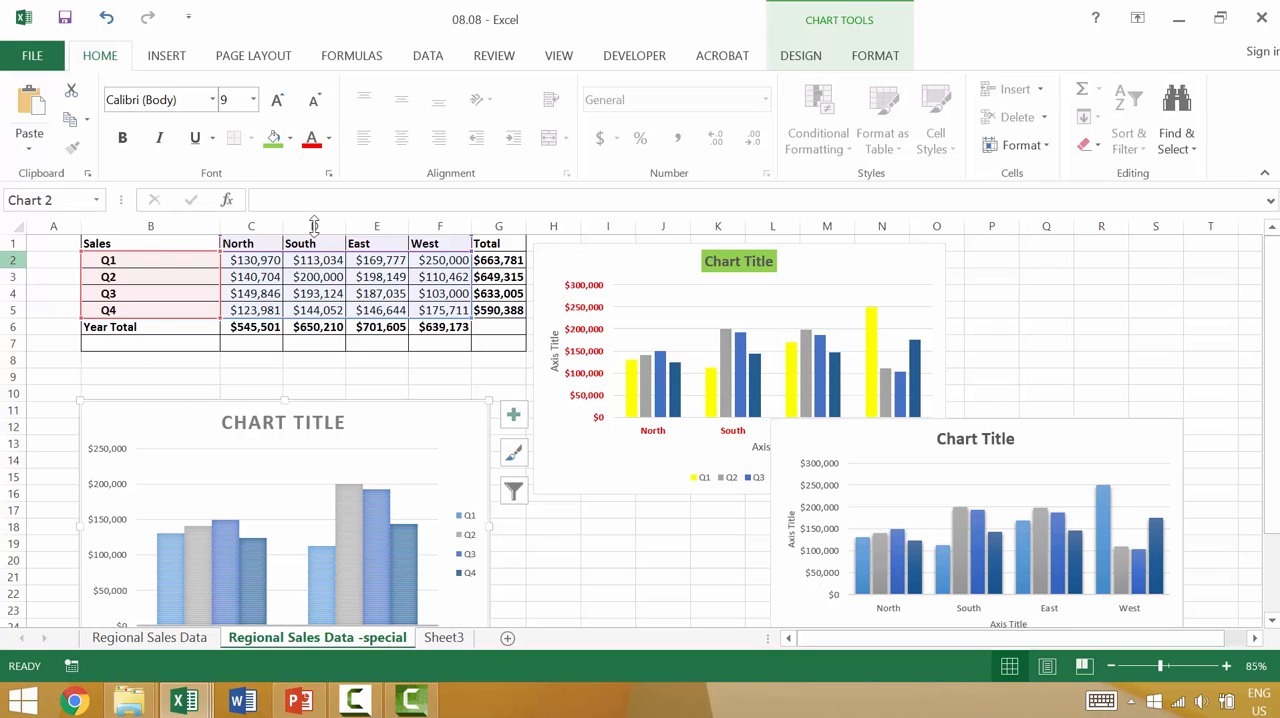
Step: Try pasting only the original chart's formats onto the filtered chart copy with Paste Special, and undo it
click(31, 150)
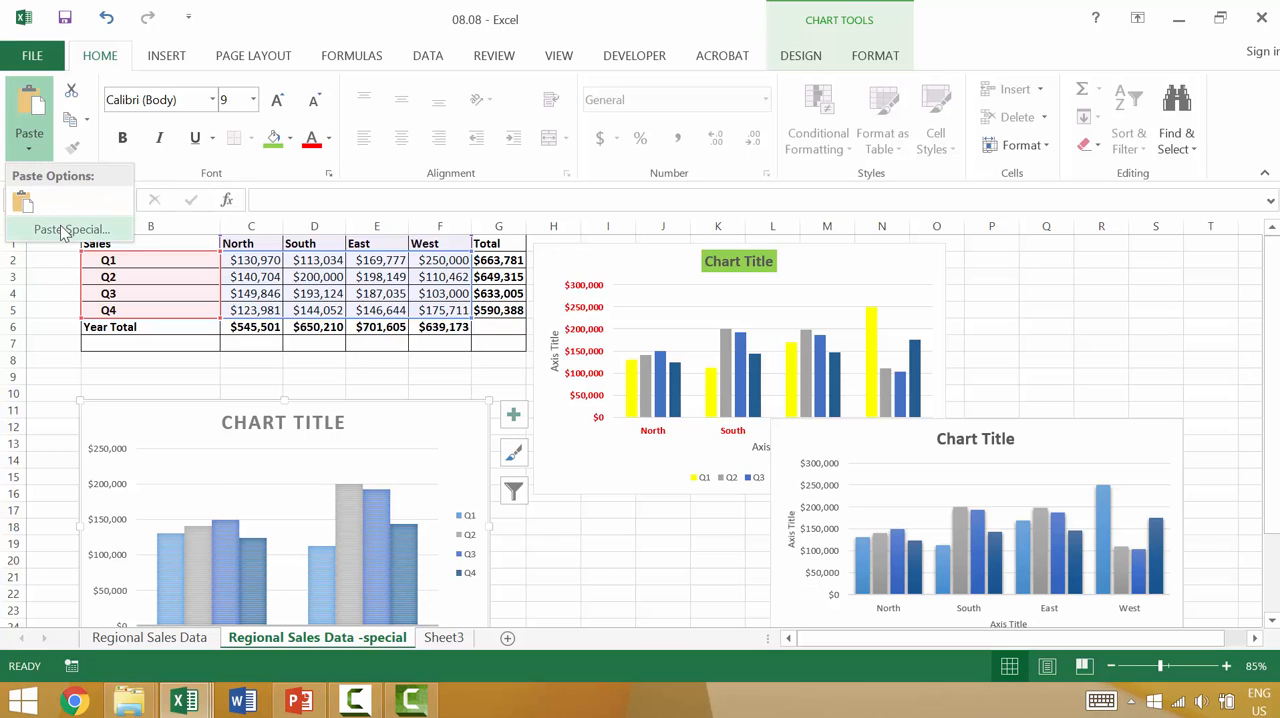
click(50, 228)
click(777, 247)
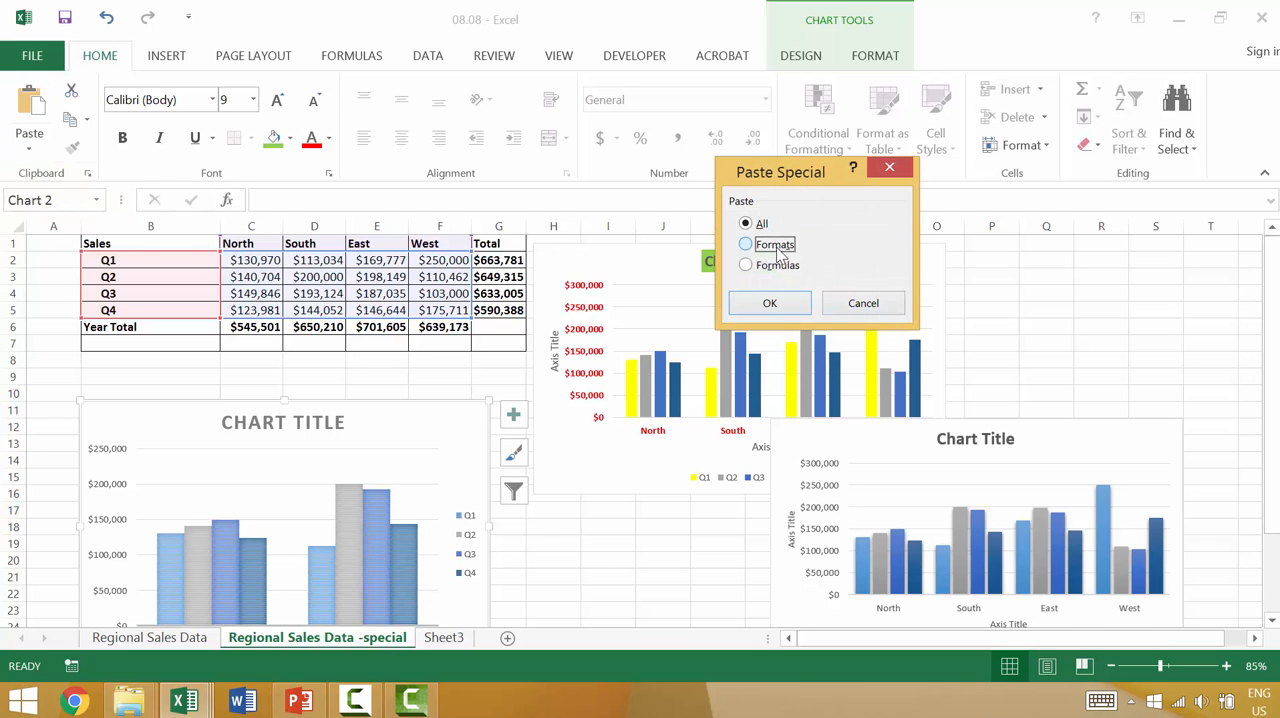
click(772, 301)
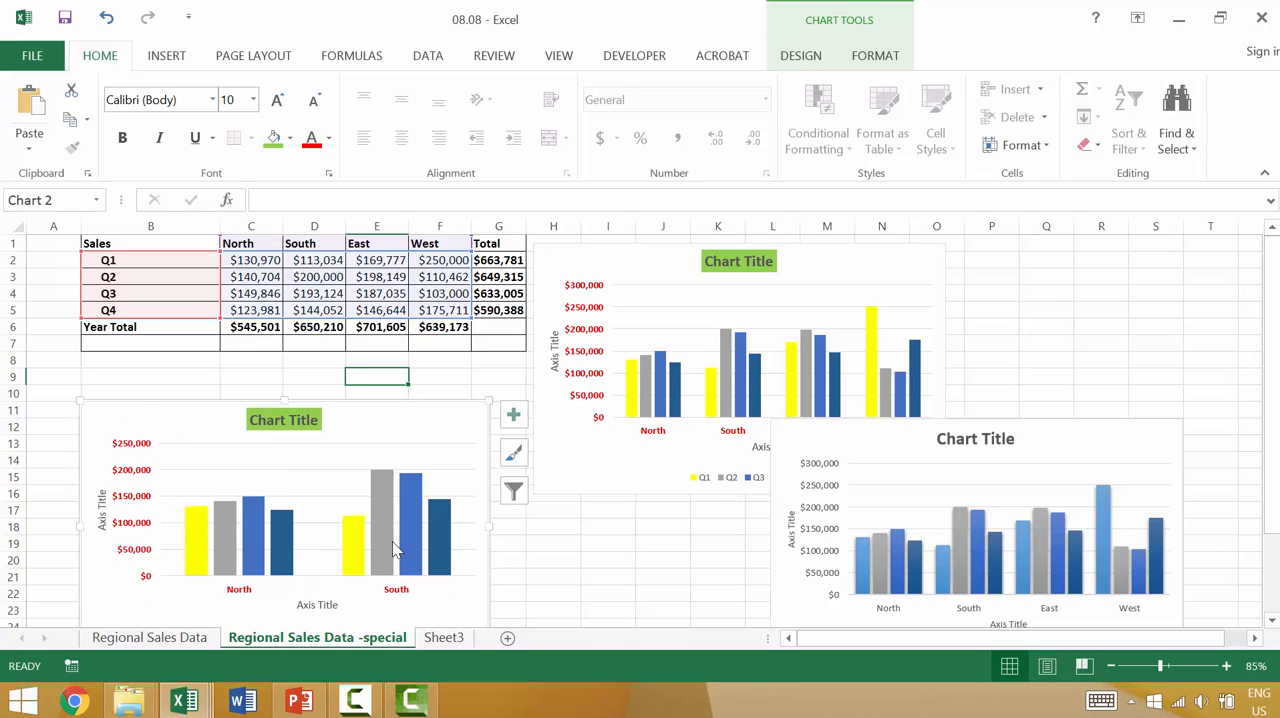
key(ctrl+z)
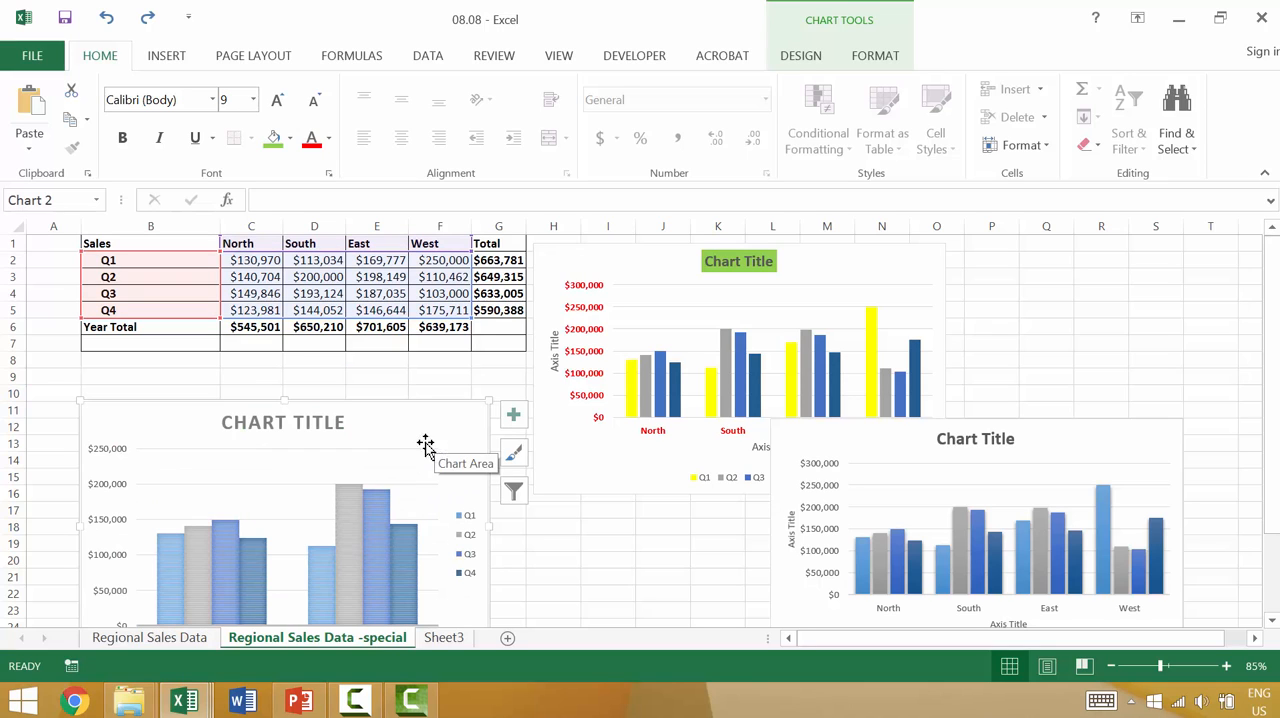
Step: Paste the copied original chart in full into the filtered chart copy and into the copy overlapping the original
key(ctrl+y)
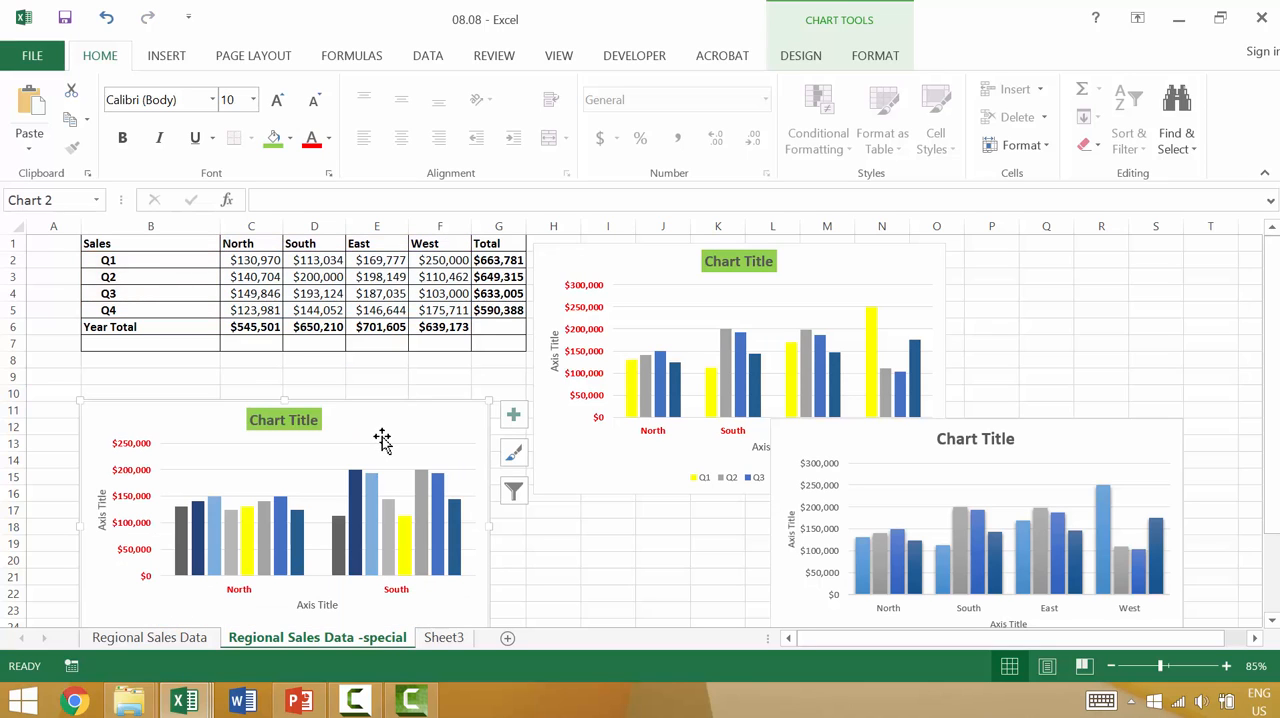
click(951, 487)
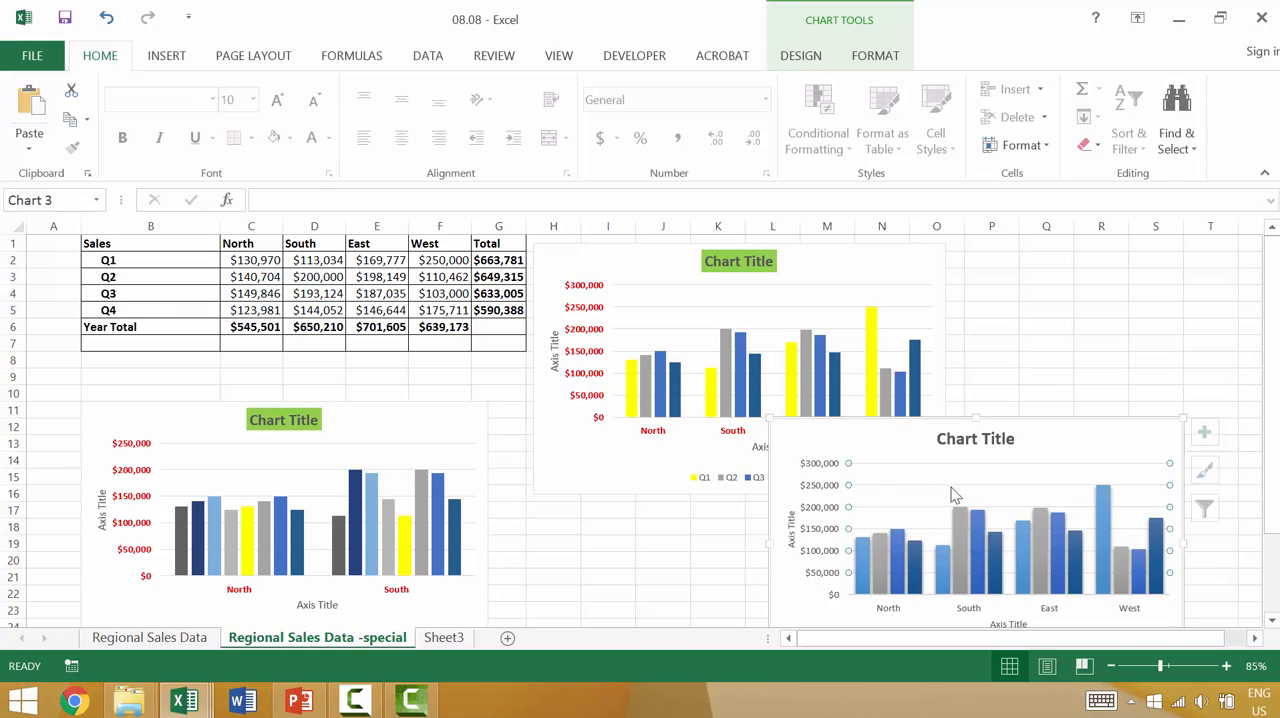
key(ctrl+y)
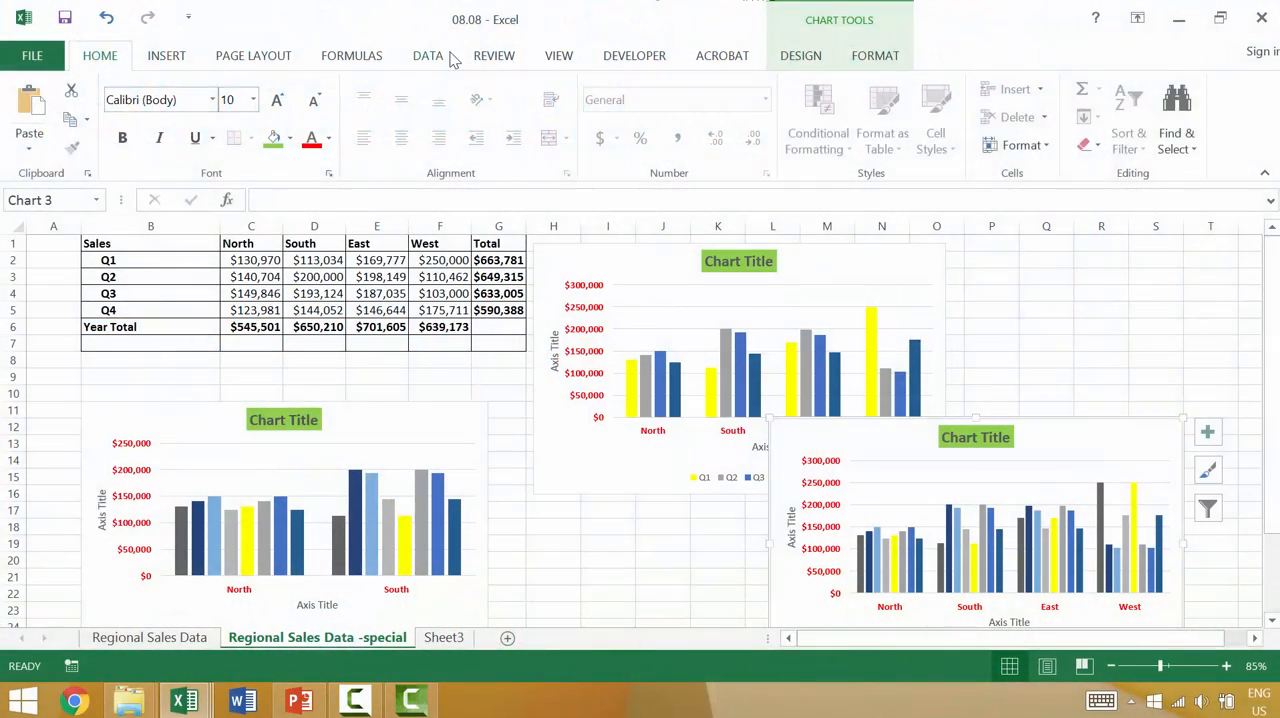
click(440, 56)
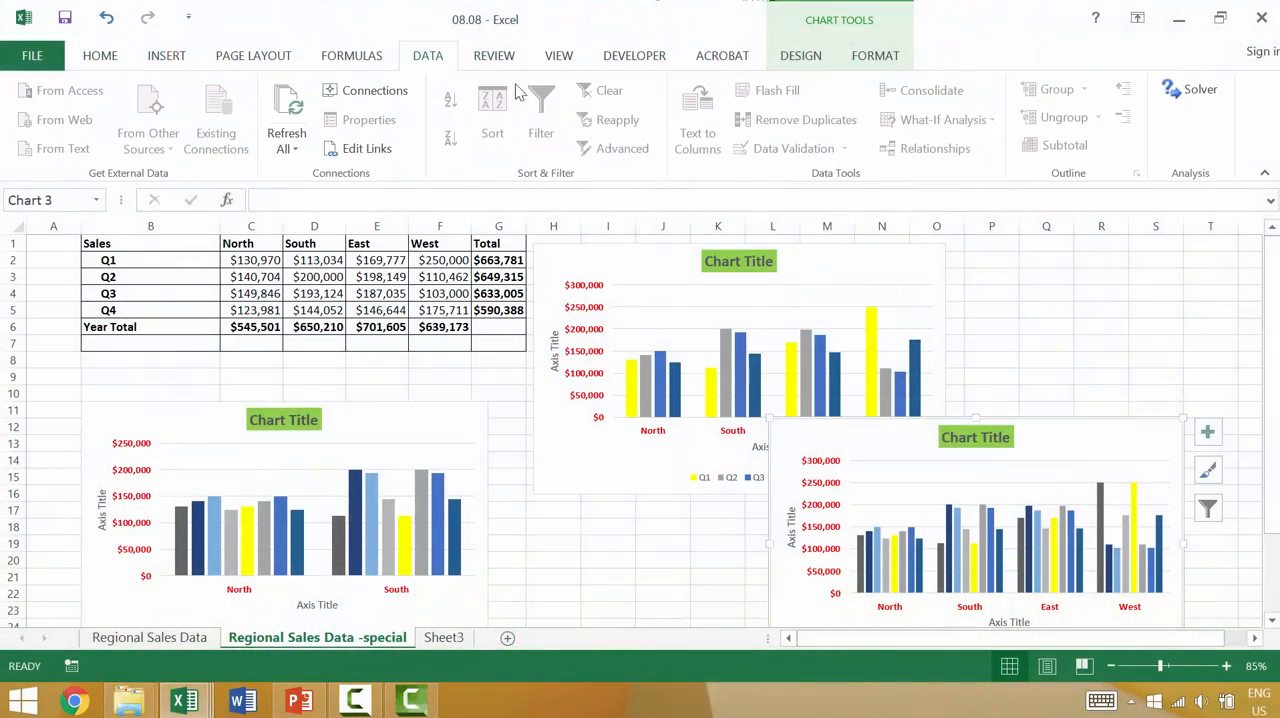
click(585, 573)
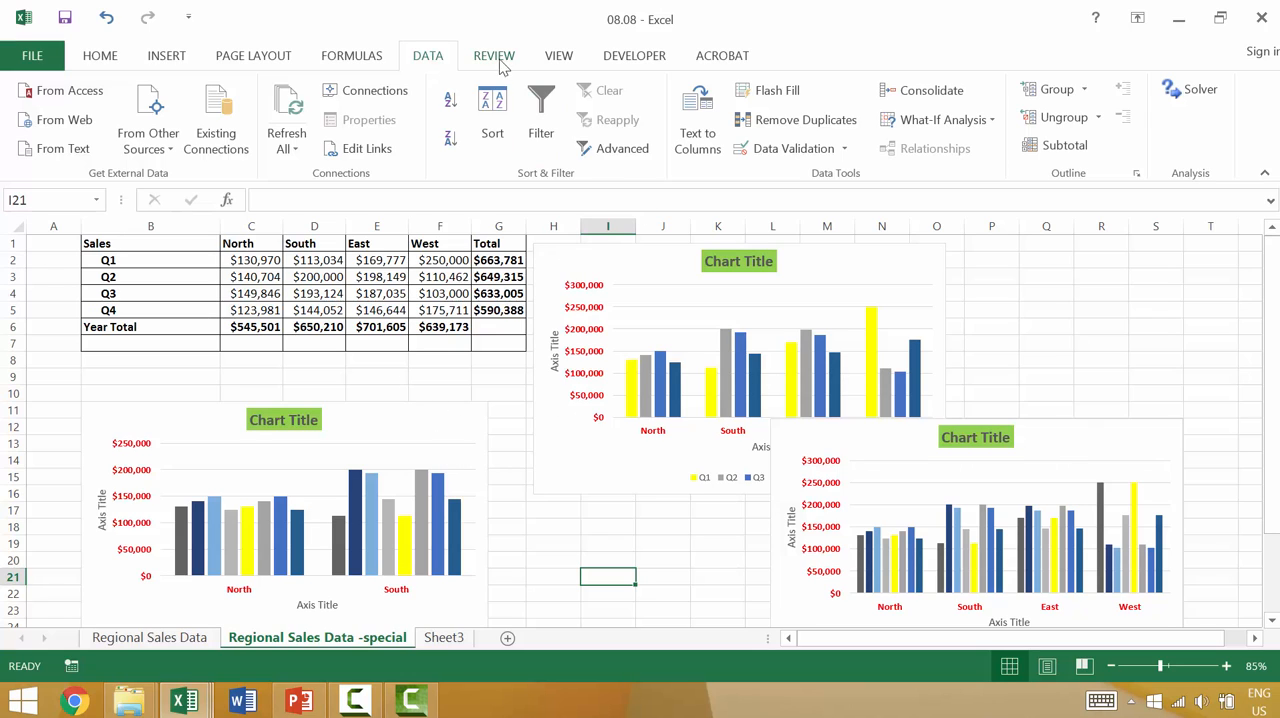
click(172, 56)
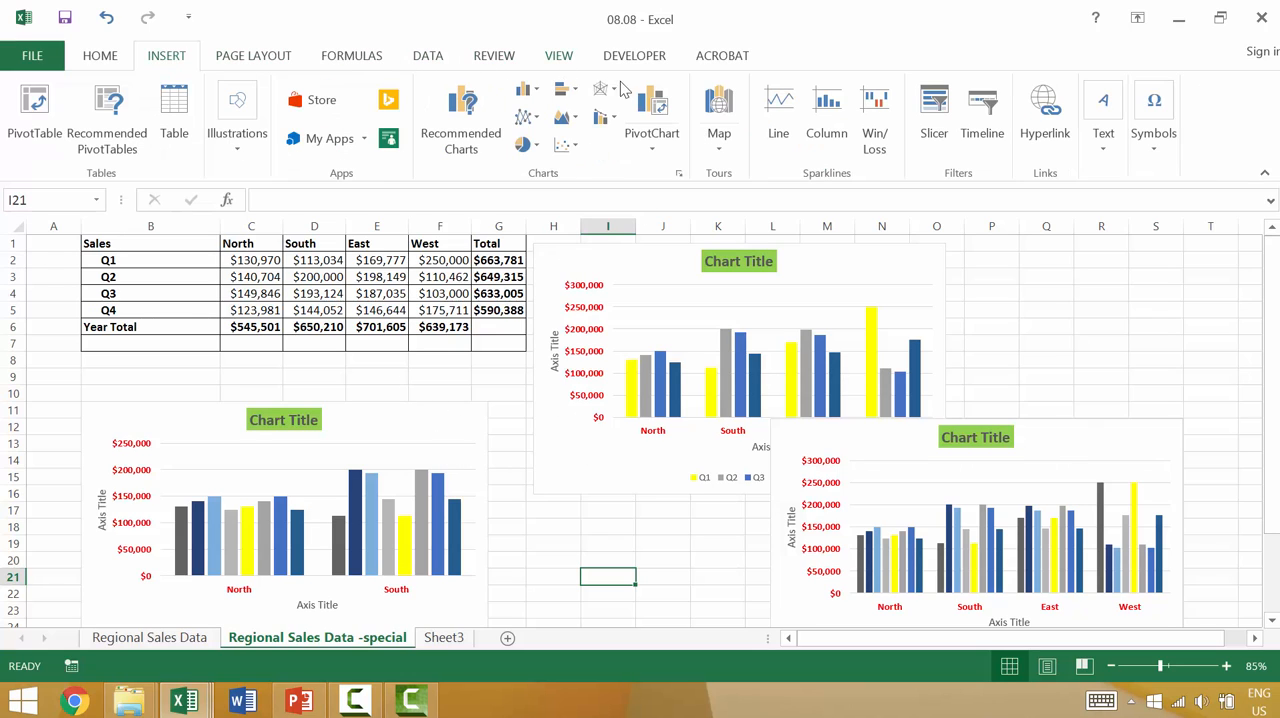